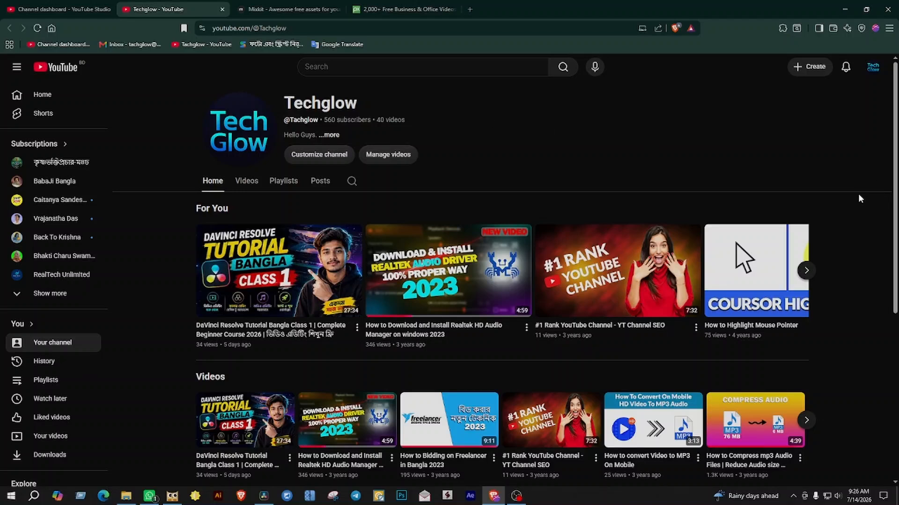
- Check the microphone in the OBS audio mixer and minimize OBS to return to DaVinci Resolve
left_click(264, 495)
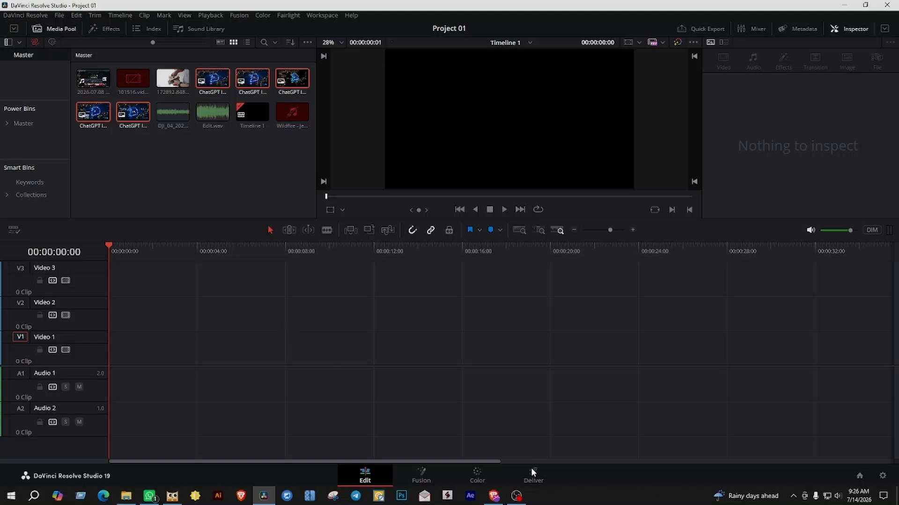
left_click(516, 495)
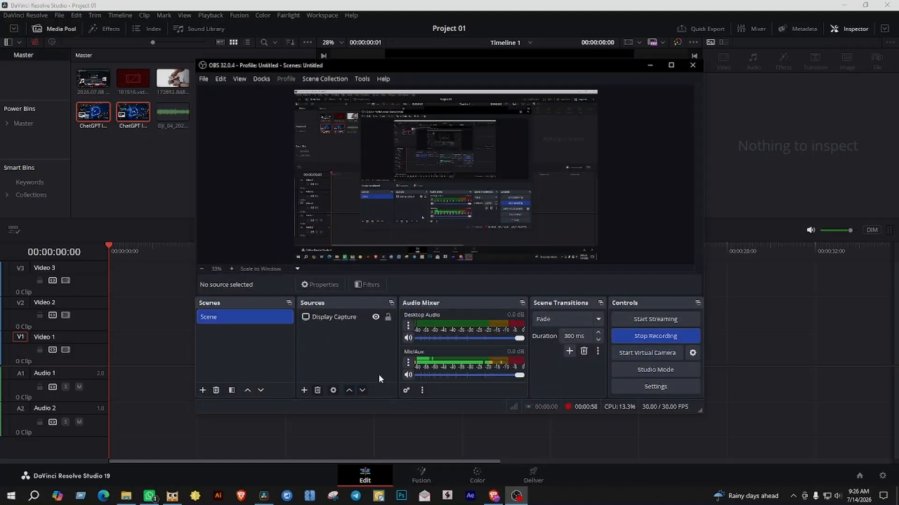
left_click(407, 375)
left_click(650, 65)
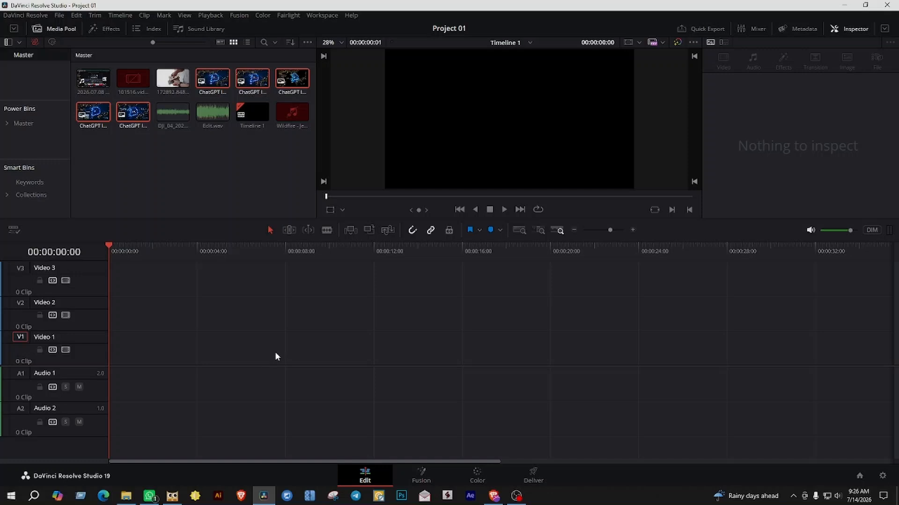
- Switch to the browser and look through the new stock videos on the Mixkit home page
left_click(494, 497)
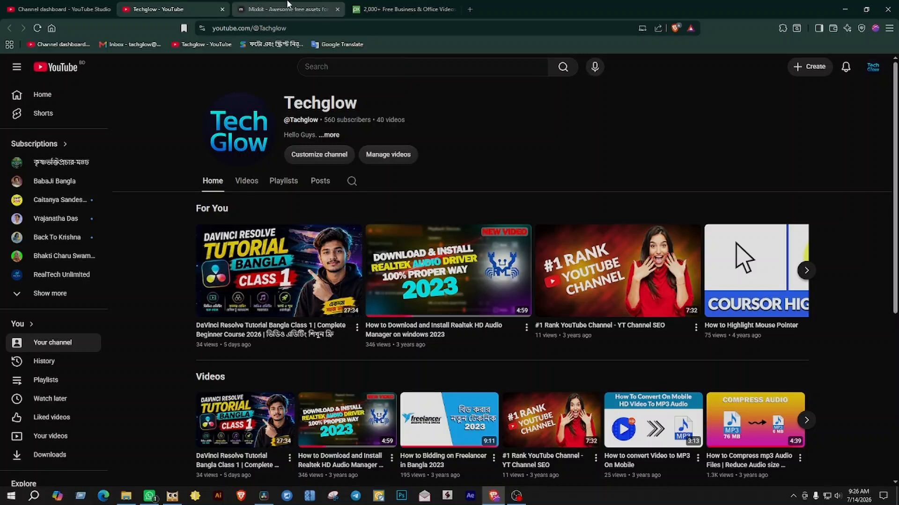
left_click(286, 9)
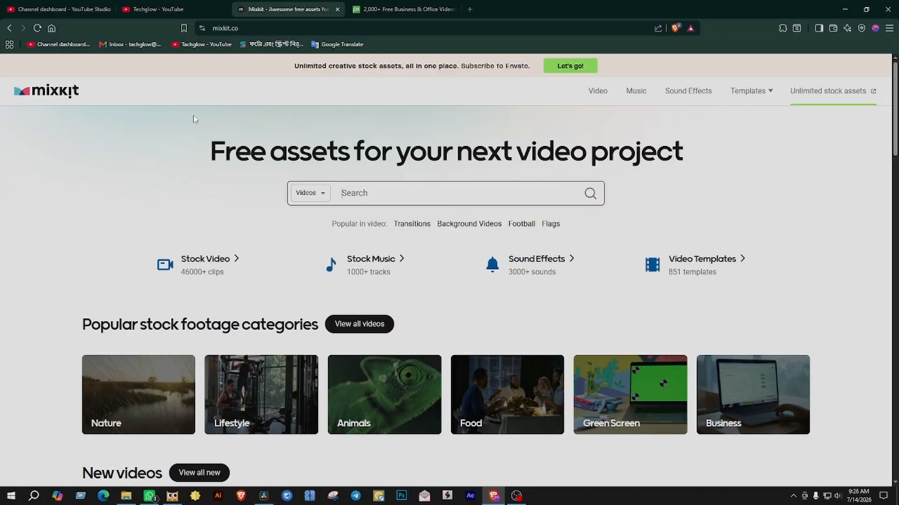
scroll(62, 173, "down", 5)
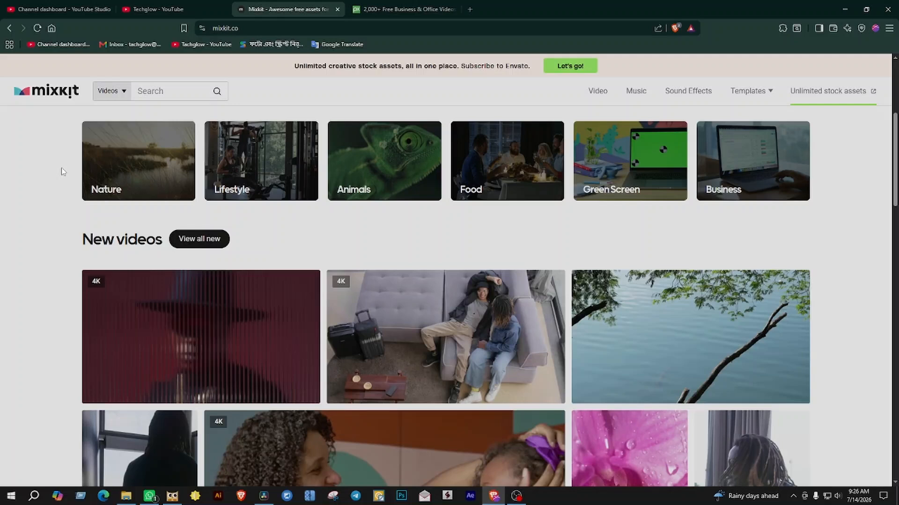
scroll(64, 172, "down", 1)
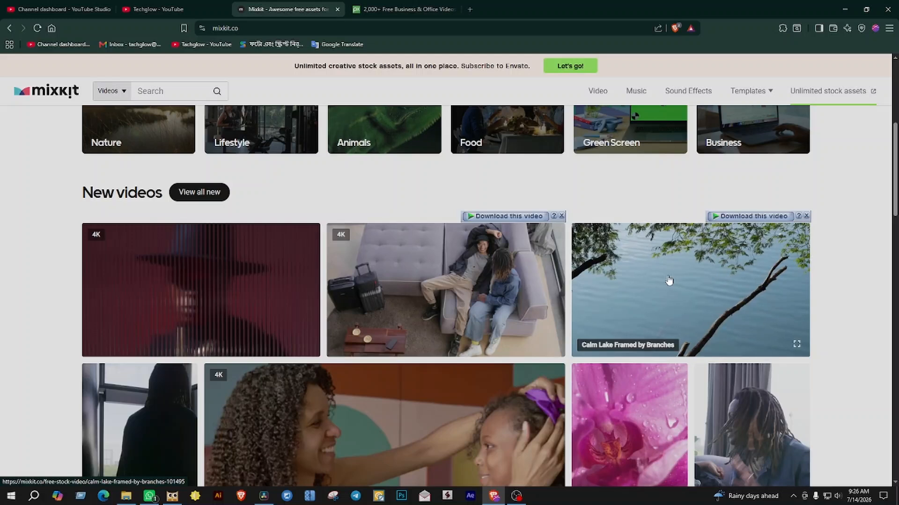
- Close the download message on Pixabay and review the searchable media types on Pixabay and Mixkit
left_click(415, 7)
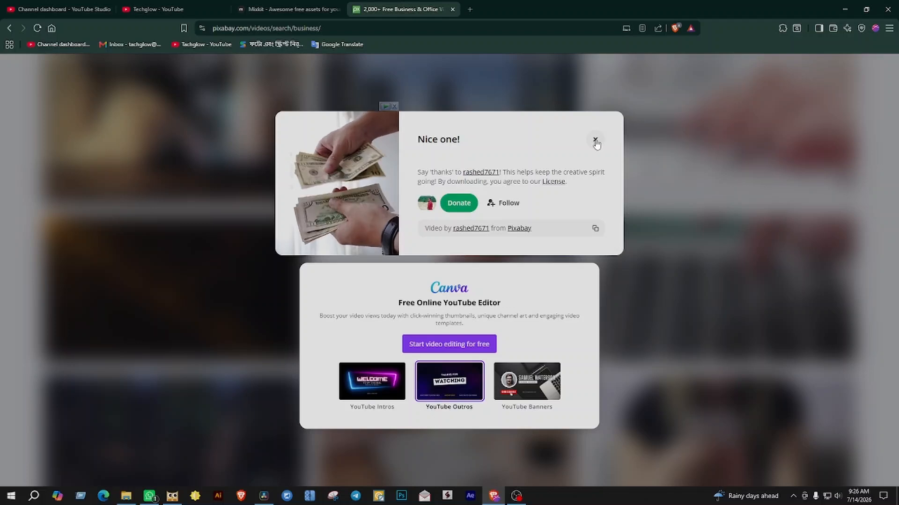
left_click(595, 141)
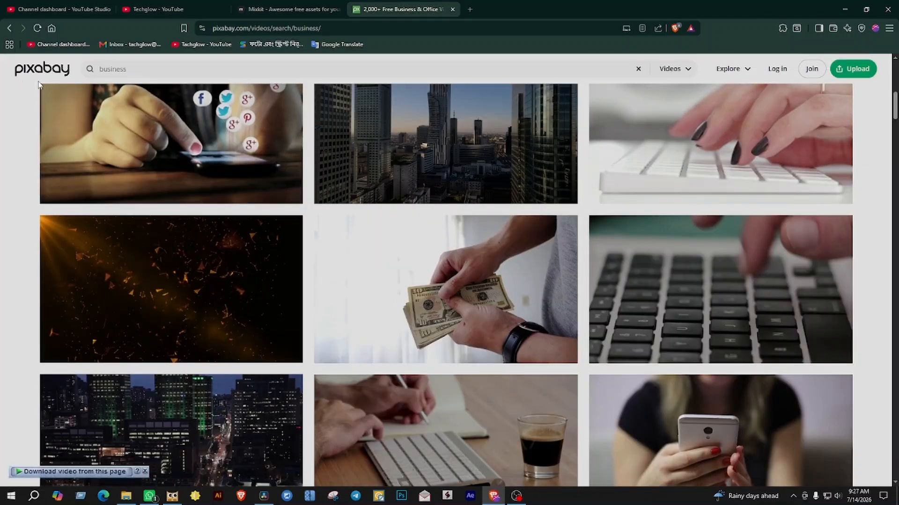
scroll(38, 85, "up", 10)
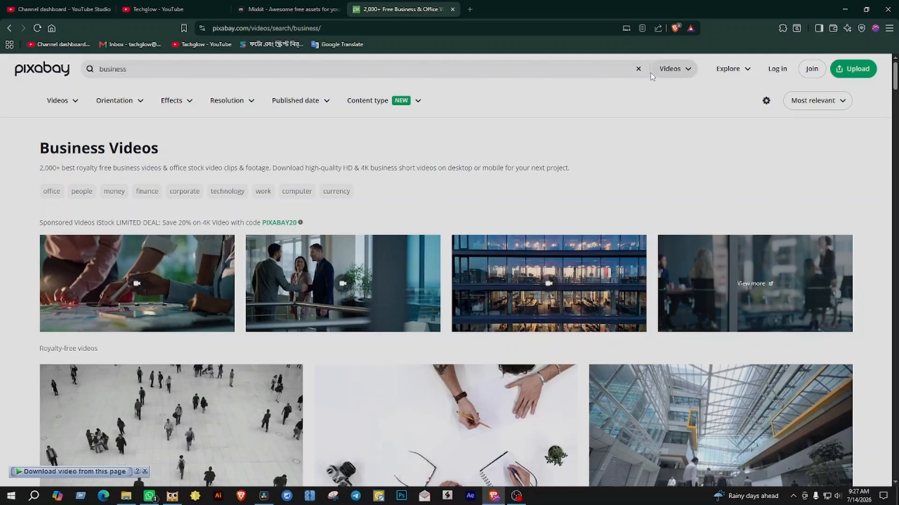
left_click(673, 68)
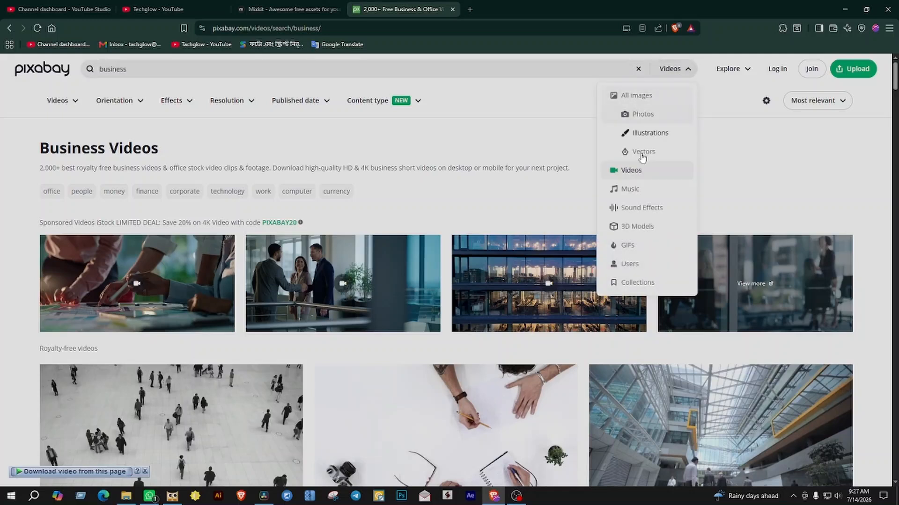
left_click(288, 4)
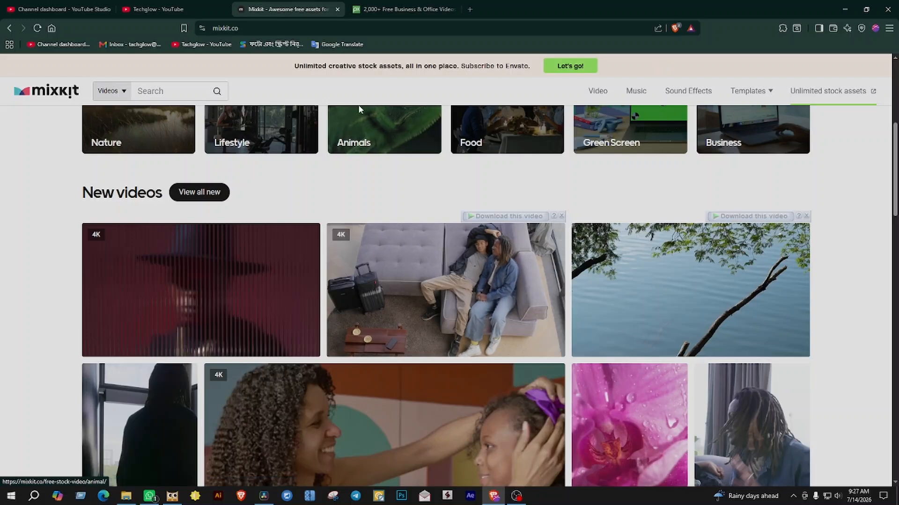
left_click(122, 92)
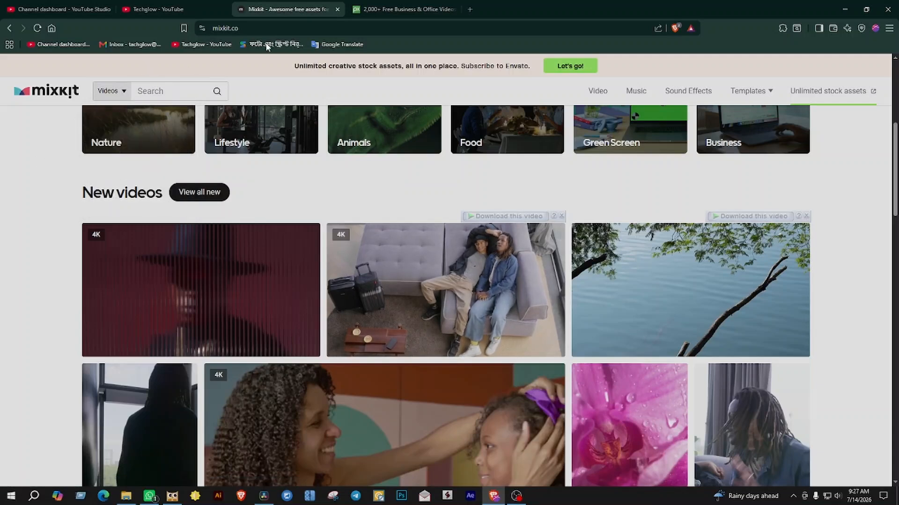
- Switch to DaVinci Resolve and place the five selected ChatGPT images at the start of the Video 1 track
left_click(264, 500)
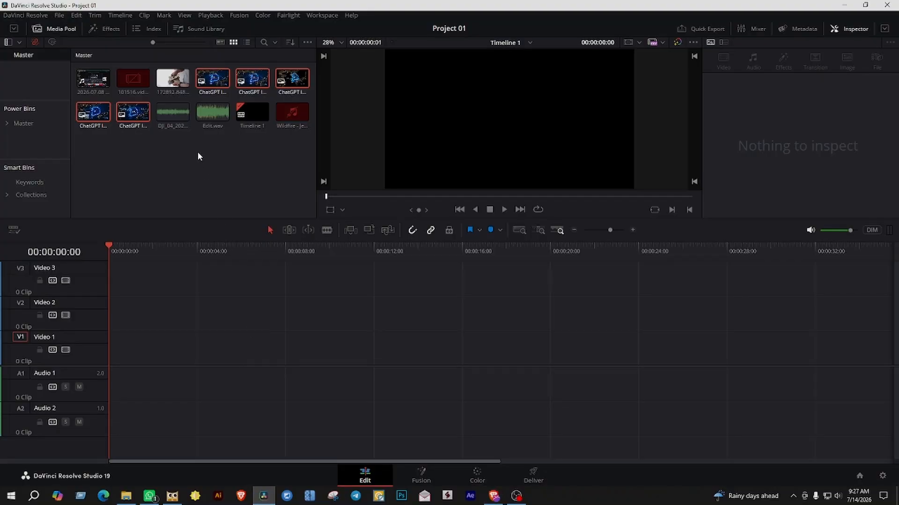
left_click(213, 79)
left_click_drag(213, 78, 112, 364)
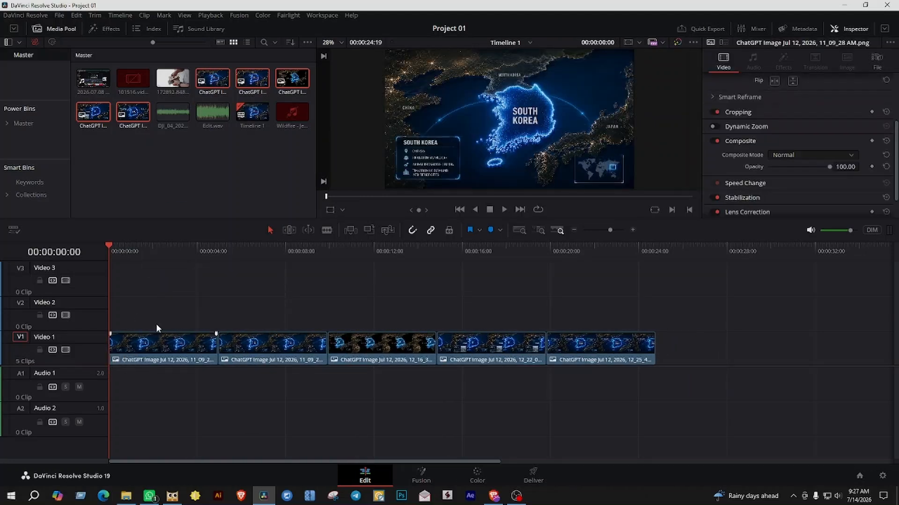
- Select the first image clip on Video 1, preview it, and return the playhead to 00:00:00:00
left_click(213, 346)
key("space")
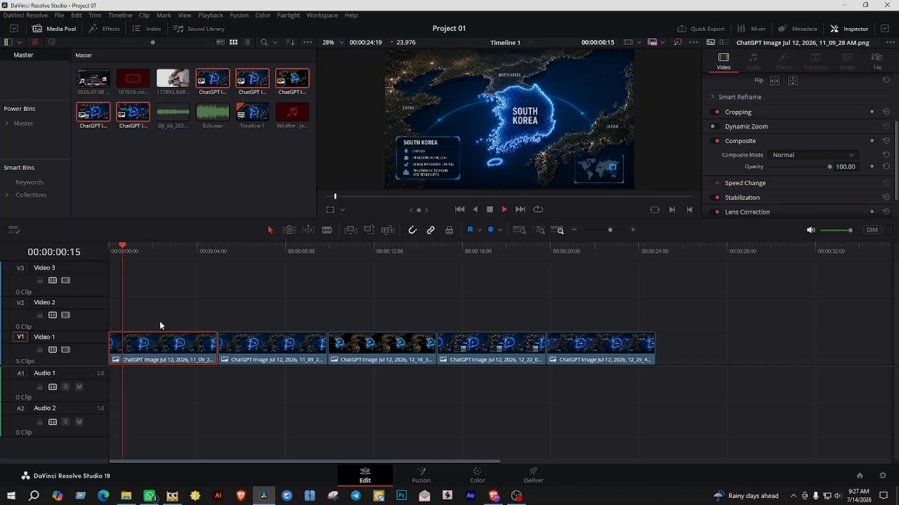
scroll(159, 322, "up", 2)
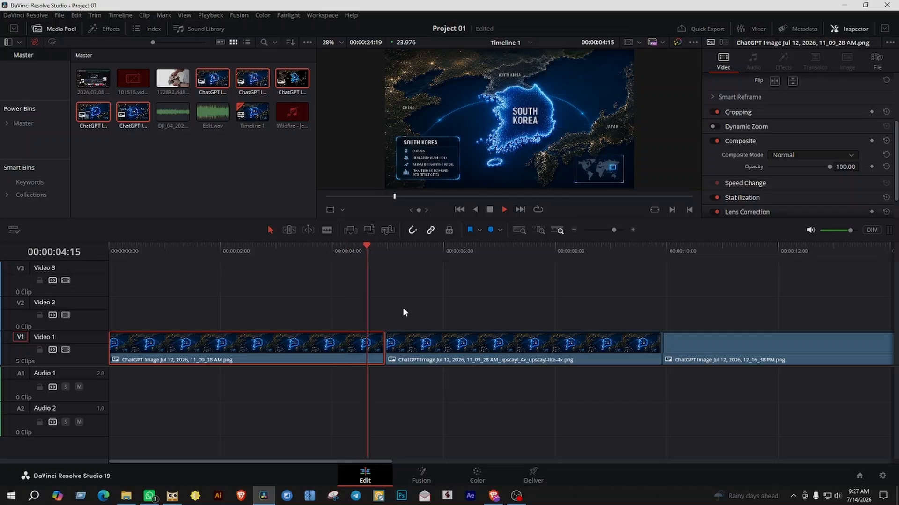
key("space")
left_click_drag(130, 254, 108, 255)
scroll(131, 313, "up", 2)
scroll(130, 313, "up", 1)
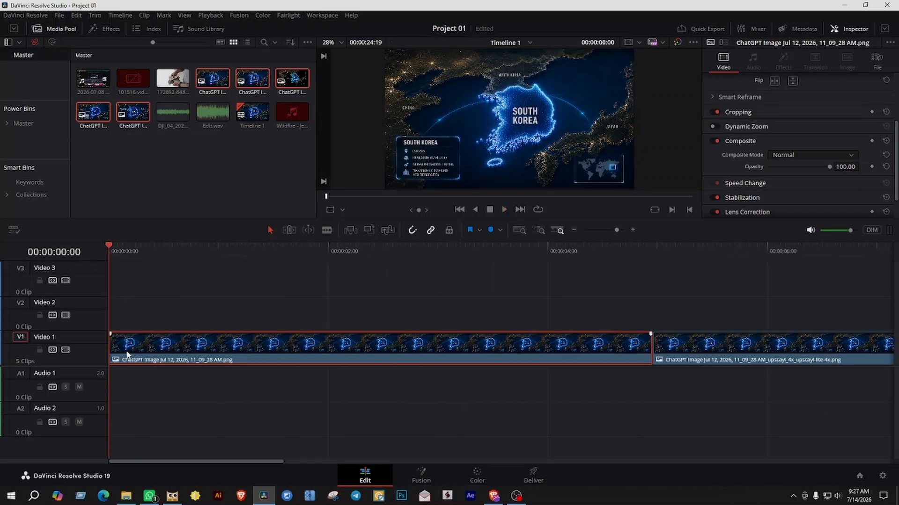
- View the selected clip's Transform settings, hiding the Inspector and showing it again
scroll(796, 150, "up", 2)
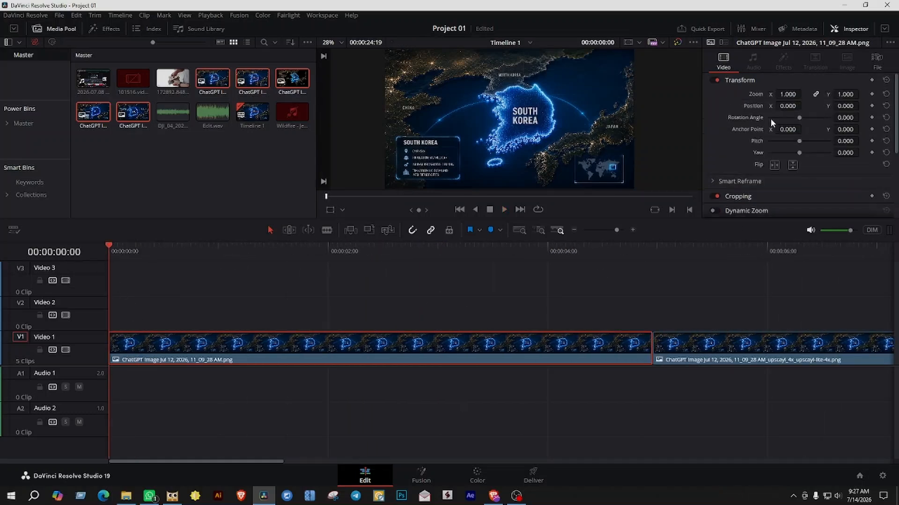
left_click(851, 29)
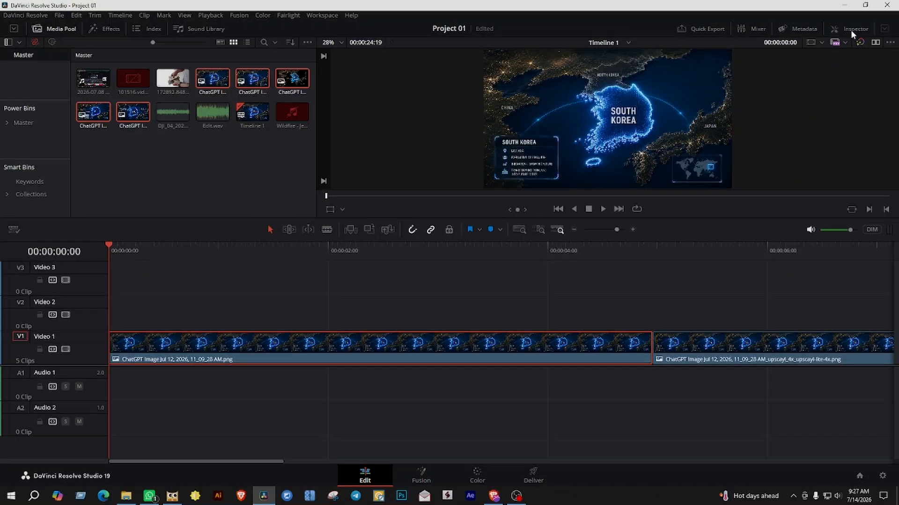
left_click(850, 30)
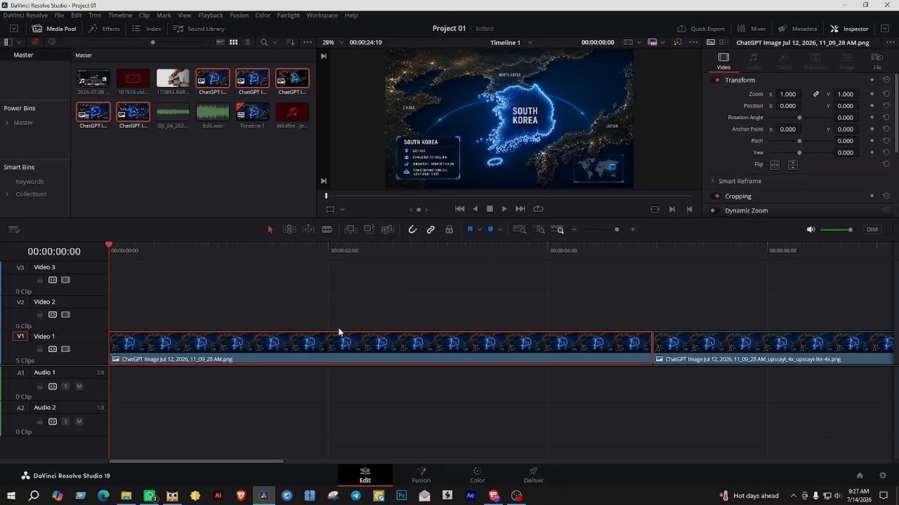
- Reduce the first clip's zoom to 0.190 and set its X position to 528
scroll(221, 343, "down", 2)
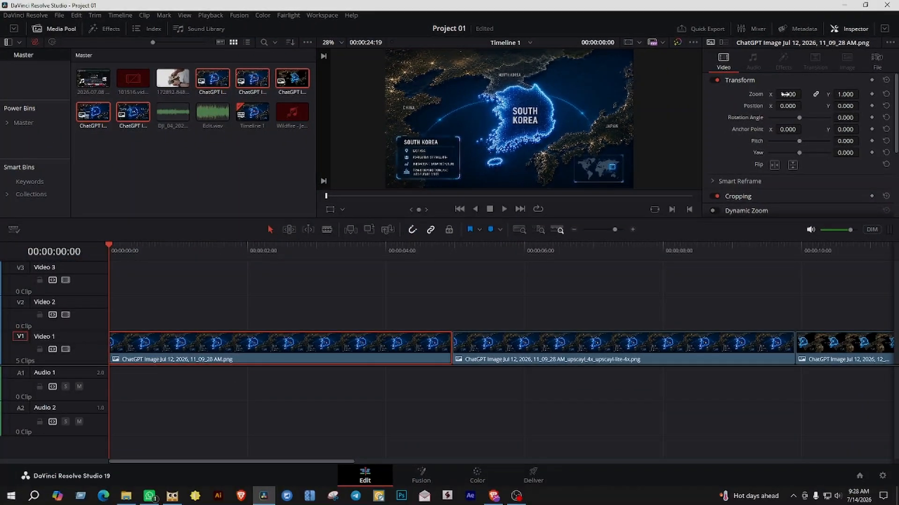
left_click_drag(788, 94, 807, 94)
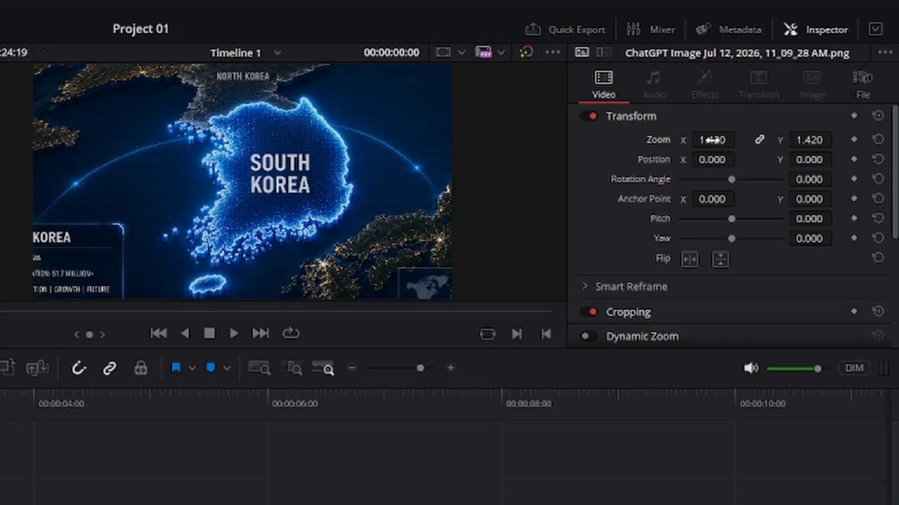
mouse_move(712, 140)
left_mouse_down()
mouse_move(600, 140)
mouse_move(712, 143)
left_mouse_up()
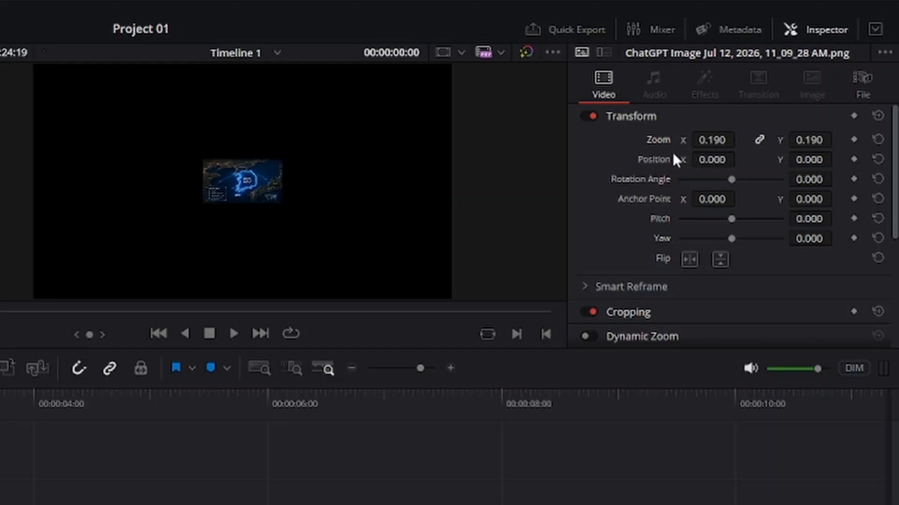
left_click_drag(702, 162, 636, 176)
mouse_move(690, 159)
left_mouse_down()
mouse_move(740, 160)
mouse_move(692, 159)
left_mouse_up()
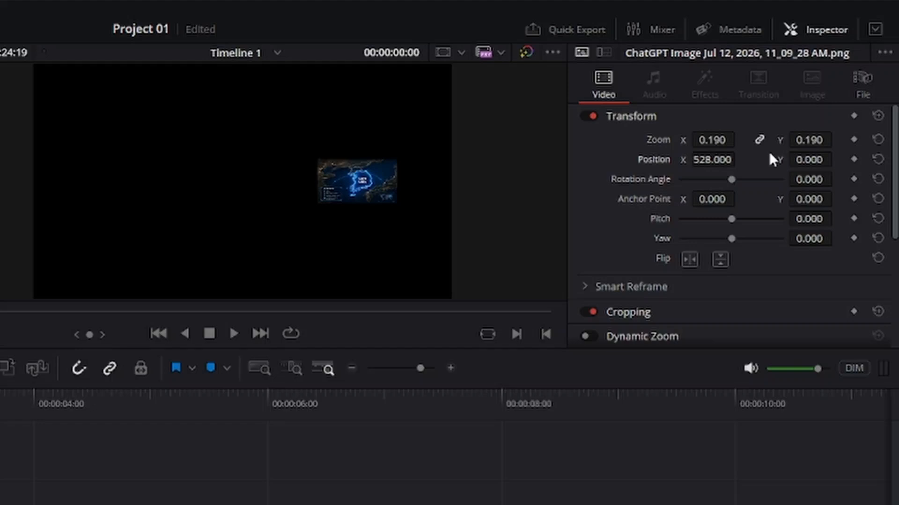
- Reset the clip's zoom, undo that reset, and restore all Transform settings to their defaults
left_click(878, 140)
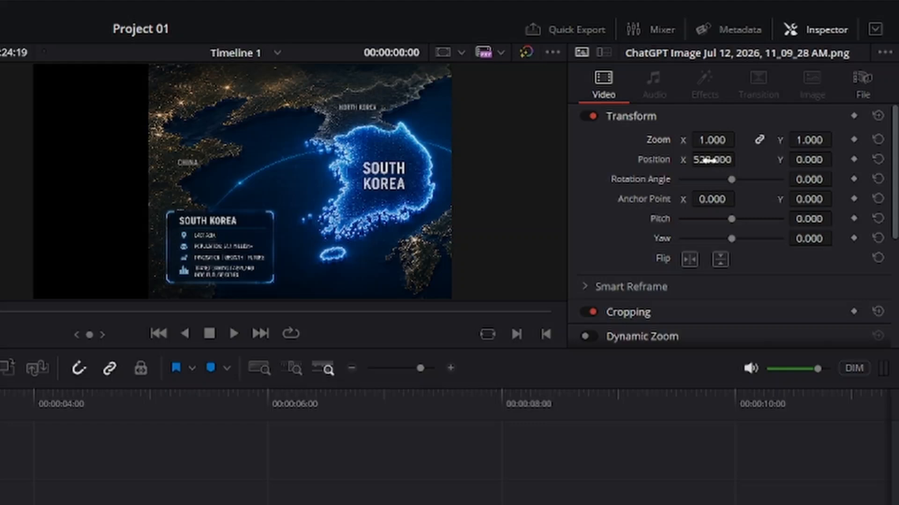
left_click(871, 142)
key("ctrl+z")
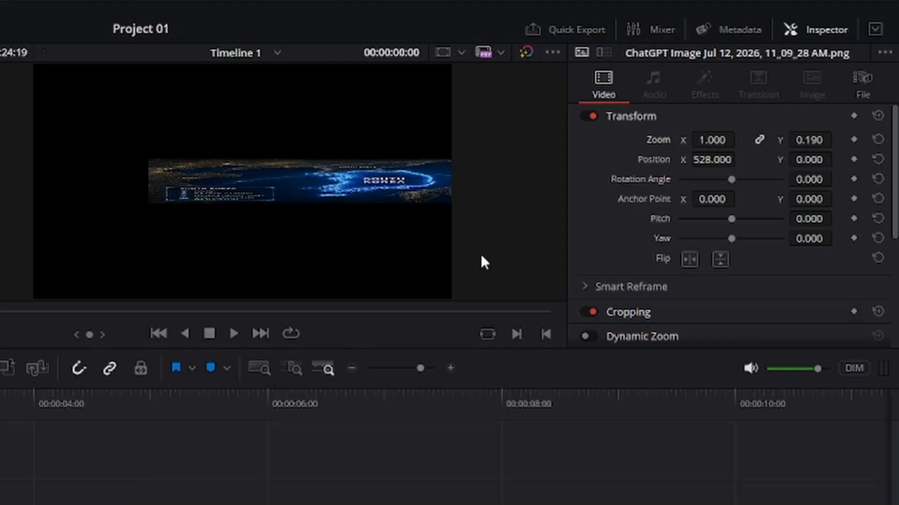
key("ctrl+z")
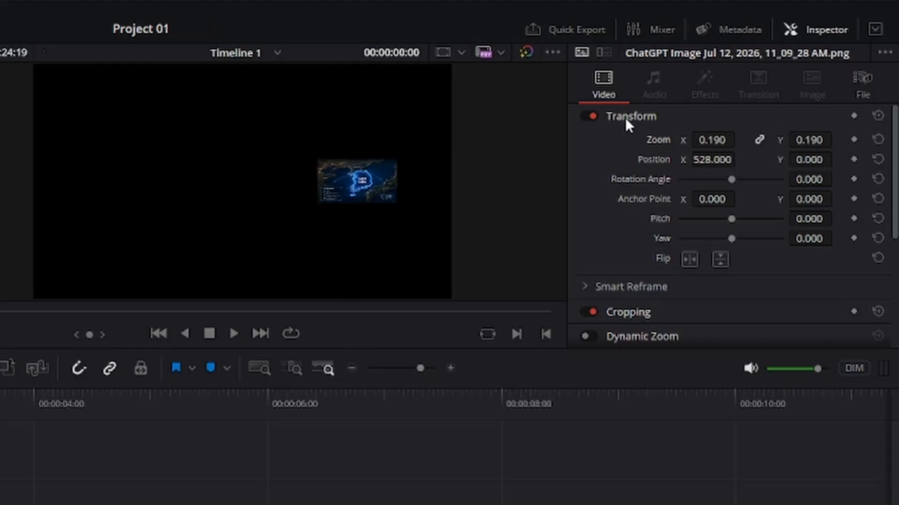
left_click(879, 115)
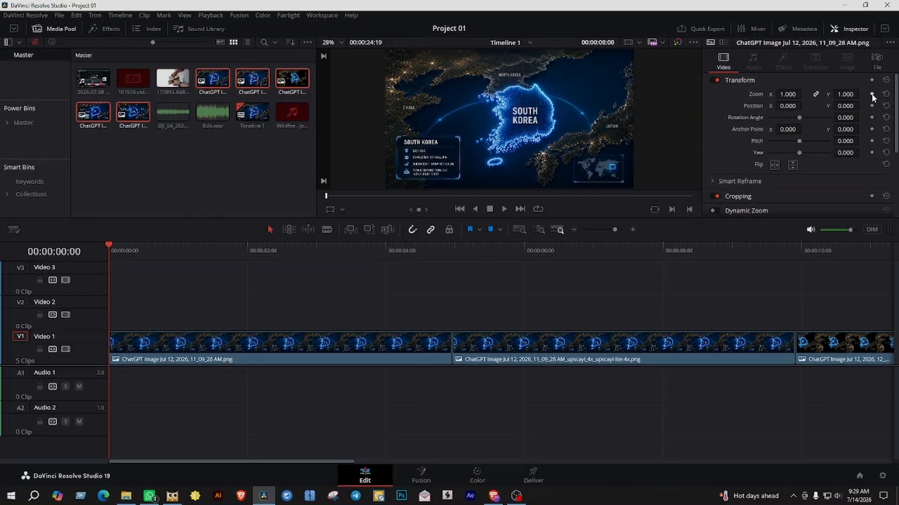
- Add a Zoom keyframe at the start of the first clip and display its Zoom X curve on the timeline
left_click(389, 348)
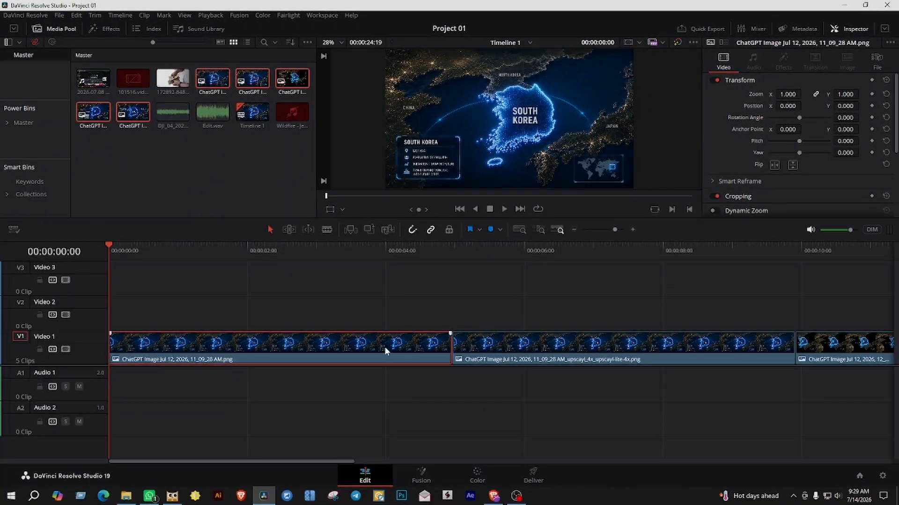
left_click(872, 94)
left_click(436, 358)
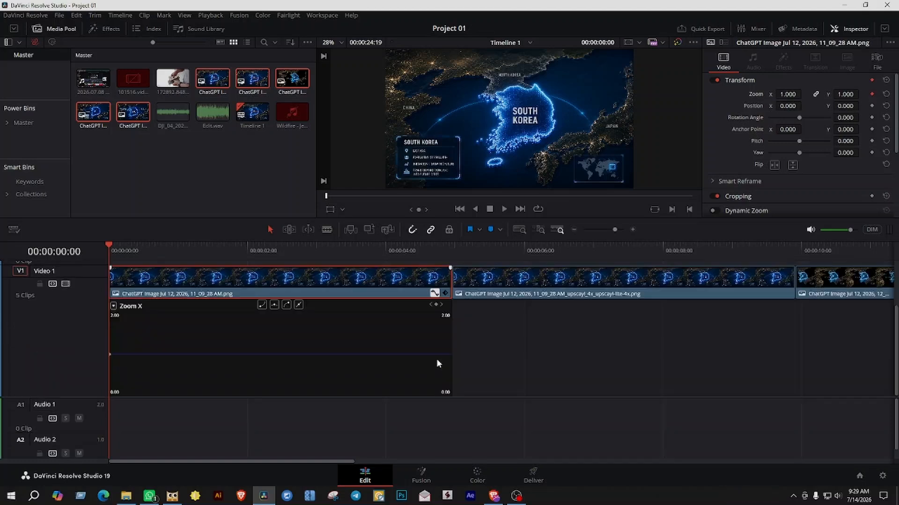
mouse_move(111, 355)
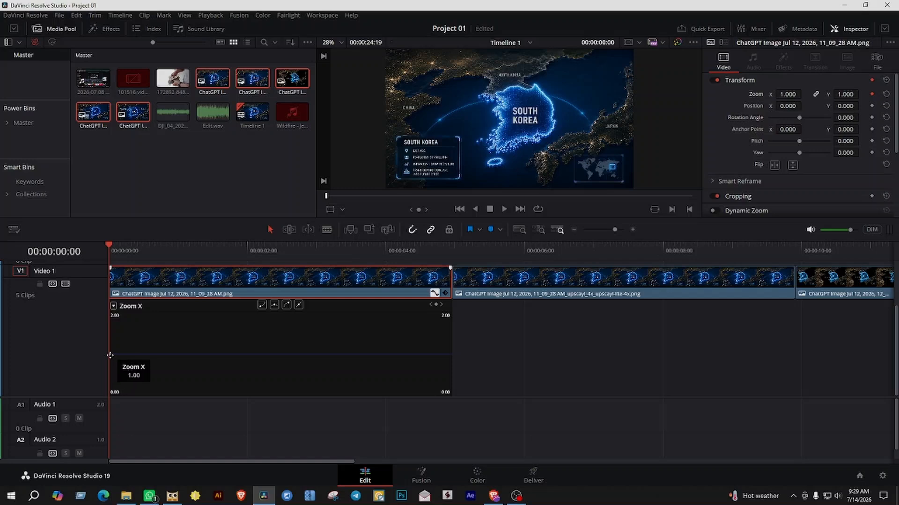
scroll(114, 354, "up", 3)
scroll(113, 355, "up", 3)
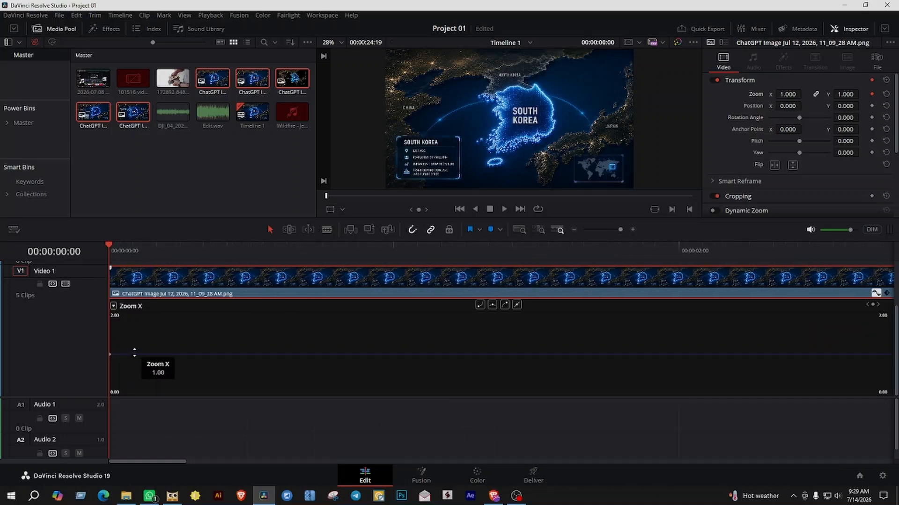
scroll(135, 352, "up", 1)
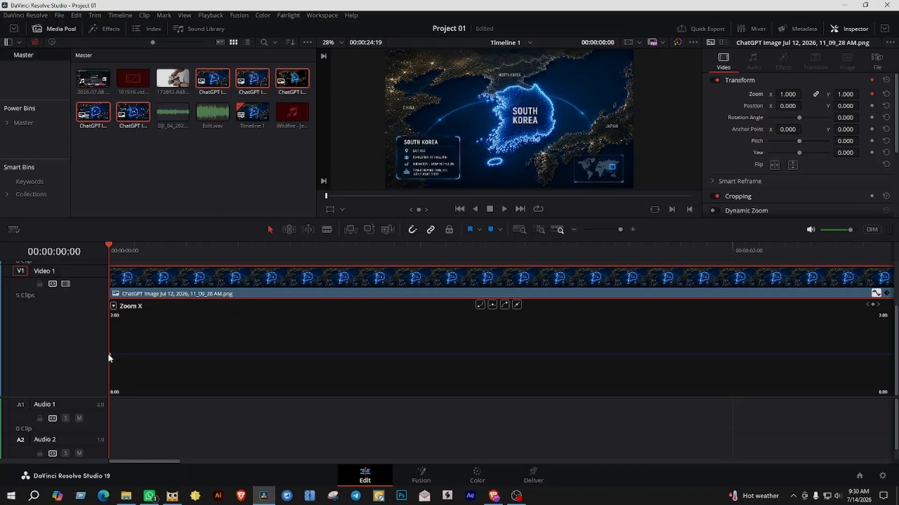
- Add a Zoom keyframe of 2.820 near the end of the first clip, at 00:00:04:21, and play the clip from its start
scroll(377, 285, "down", 8)
scroll(376, 285, "down", 5)
left_click_drag(628, 251, 641, 249)
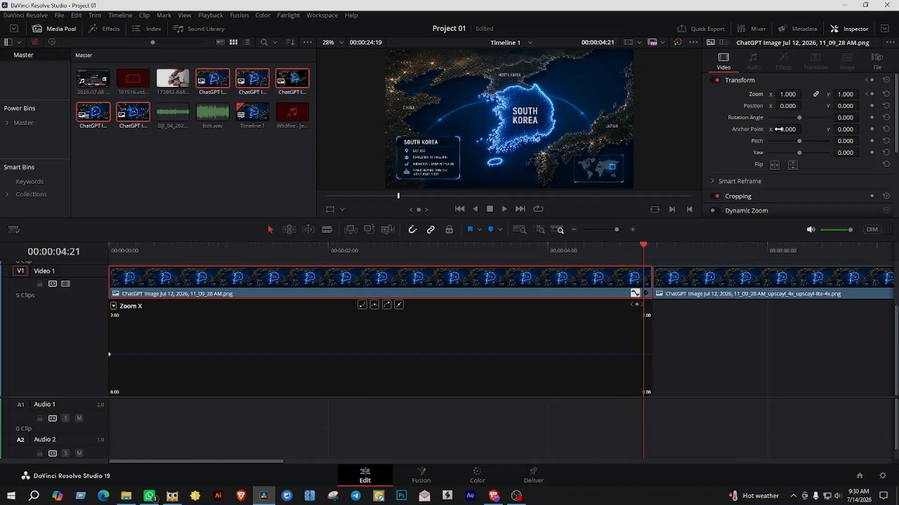
left_click(872, 94)
left_click_drag(786, 94, 823, 94)
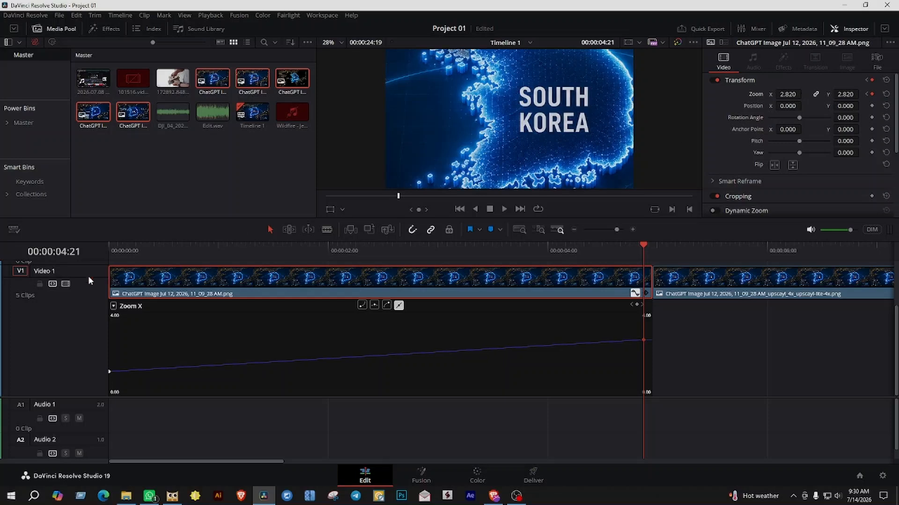
left_click(112, 249)
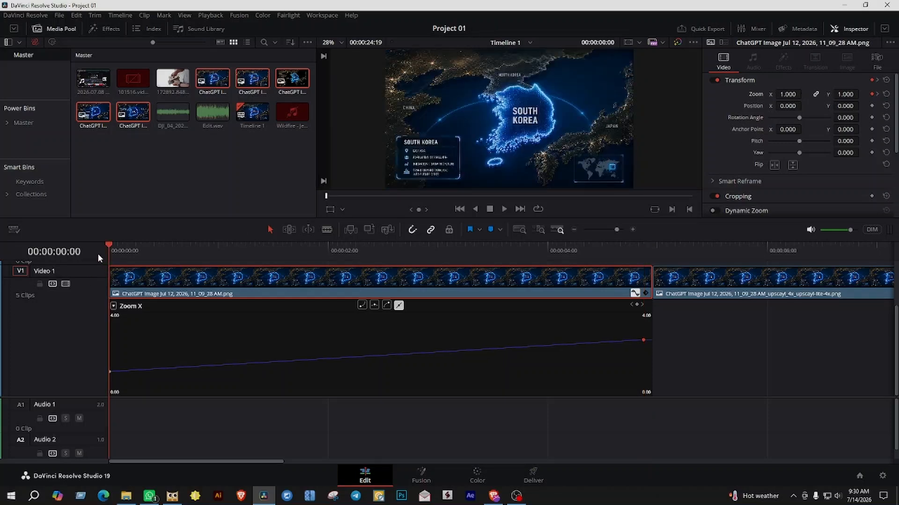
key("space")
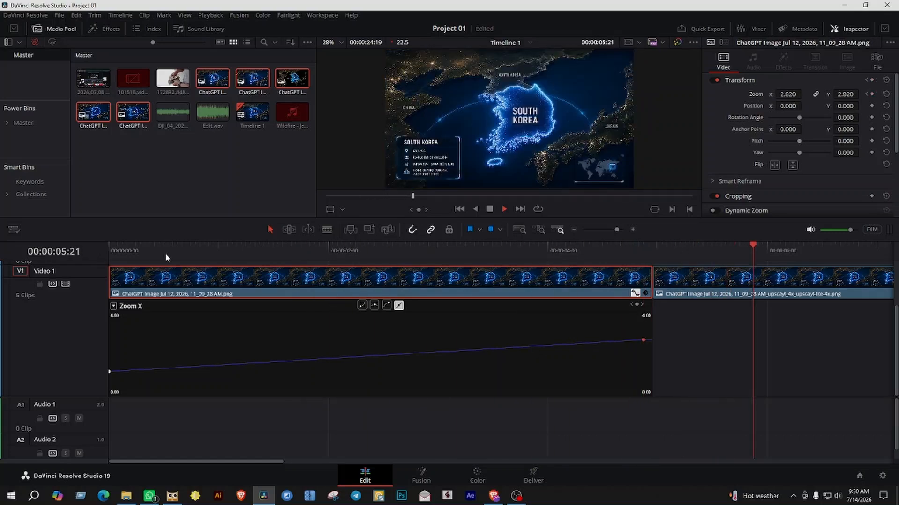
- Set the second clip's zoom to 2.580 and its X position to -290
scroll(186, 352, "down", 3)
scroll(321, 336, "down", 5)
scroll(327, 318, "up", 4)
left_click(440, 287)
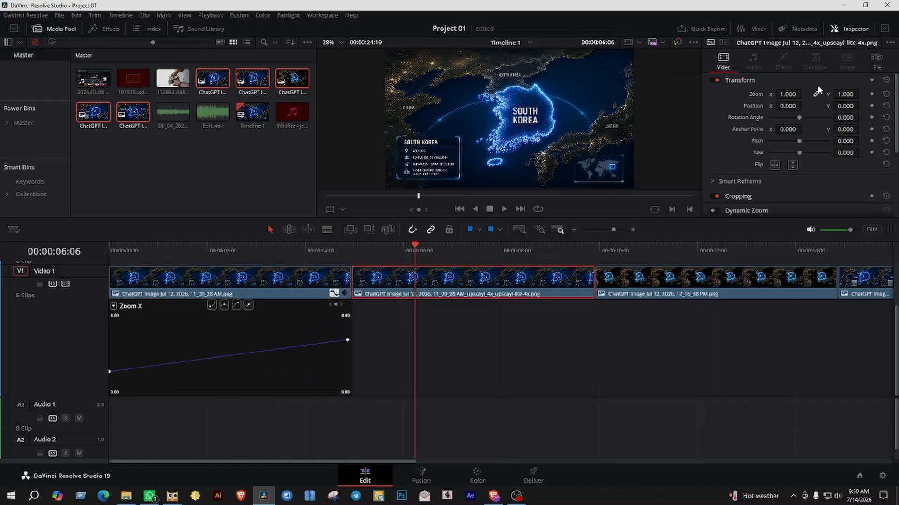
left_click_drag(783, 94, 805, 106)
- Add a Zoom keyframe at the start of the second clip and display its Zoom X curve instead of the first clip's
left_click_drag(355, 250, 352, 248)
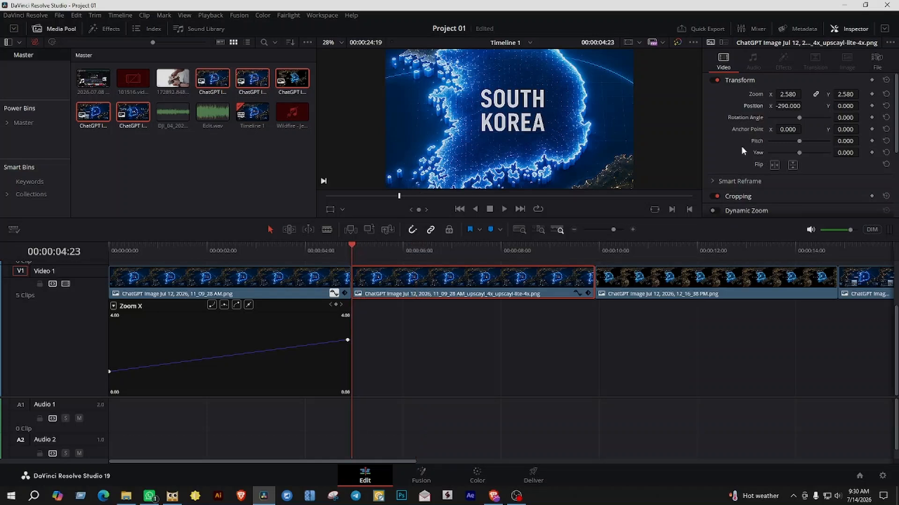
left_click(870, 95)
left_click(334, 294)
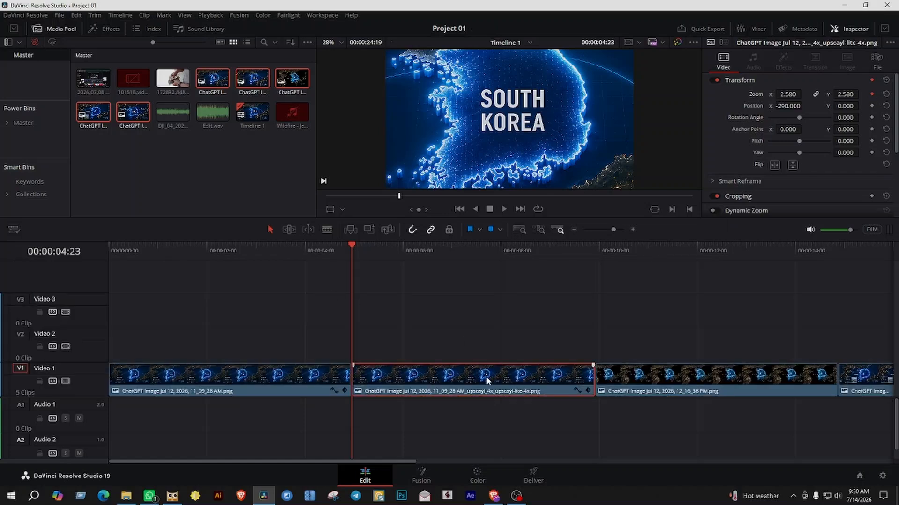
left_click(577, 390)
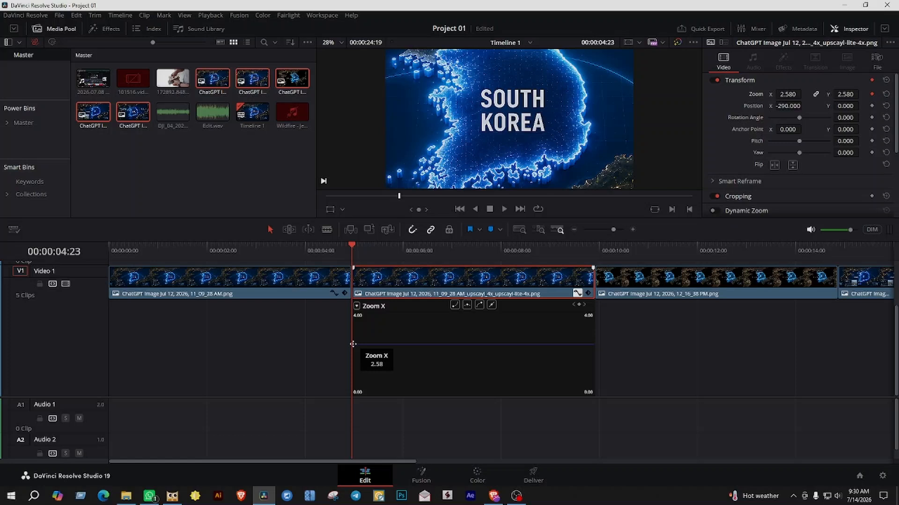
- Keyframe a zoom-out to 1.450 near the end of the second clip, at 00:00:09:19
left_click(373, 252)
left_click_drag(372, 251, 397, 256)
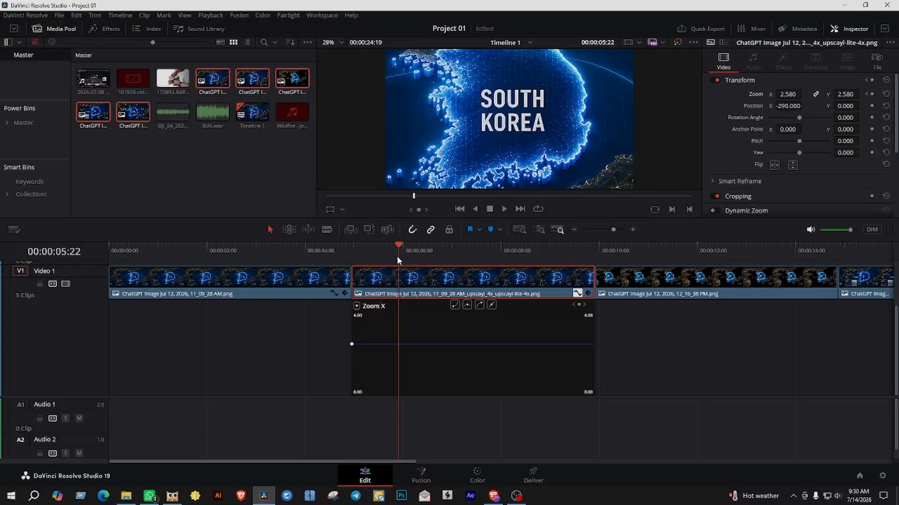
left_click(351, 345)
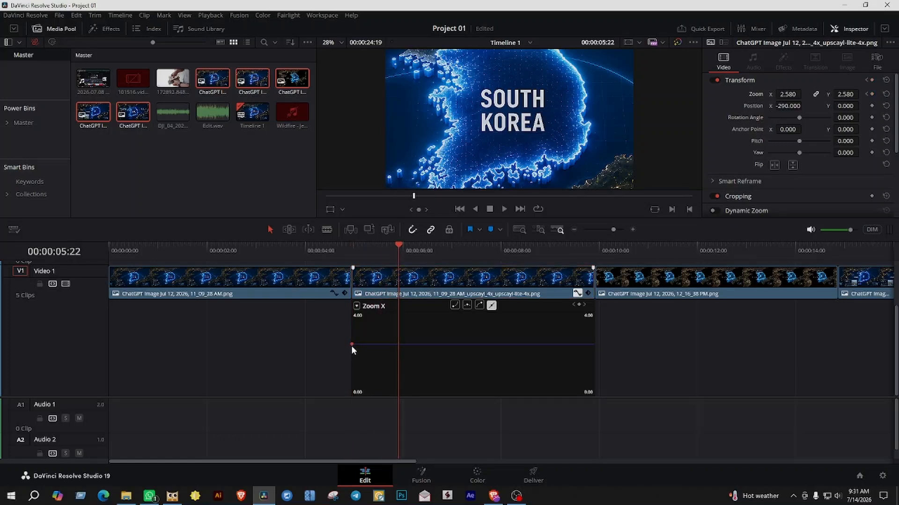
left_click(539, 250)
left_click_drag(543, 249, 588, 251)
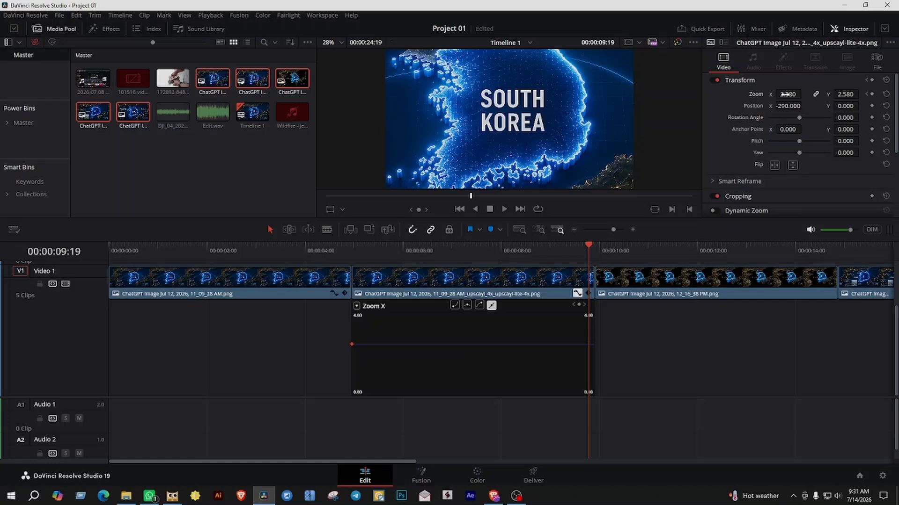
left_click_drag(784, 94, 786, 94)
left_click_drag(787, 94, 754, 94)
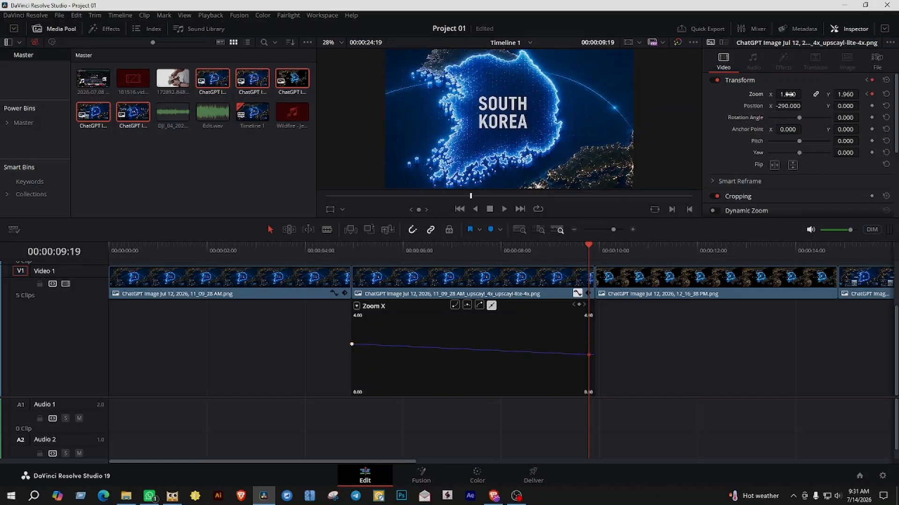
left_click_drag(787, 94, 763, 94)
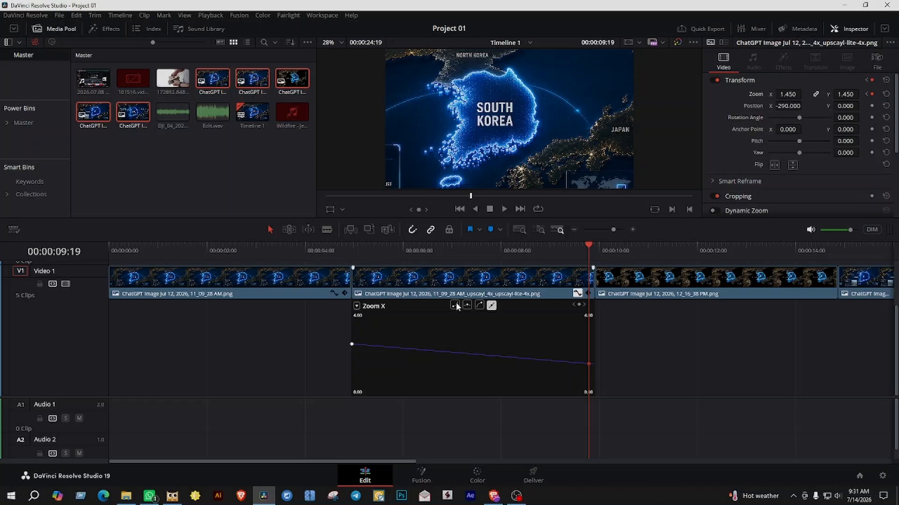
- Play the second clip from its start to review the zoom-out animation
left_click(350, 255)
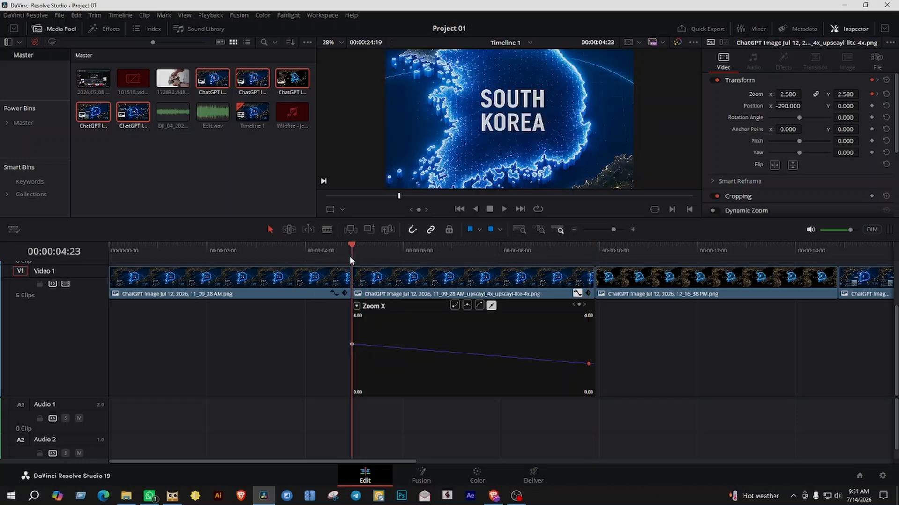
key("space")
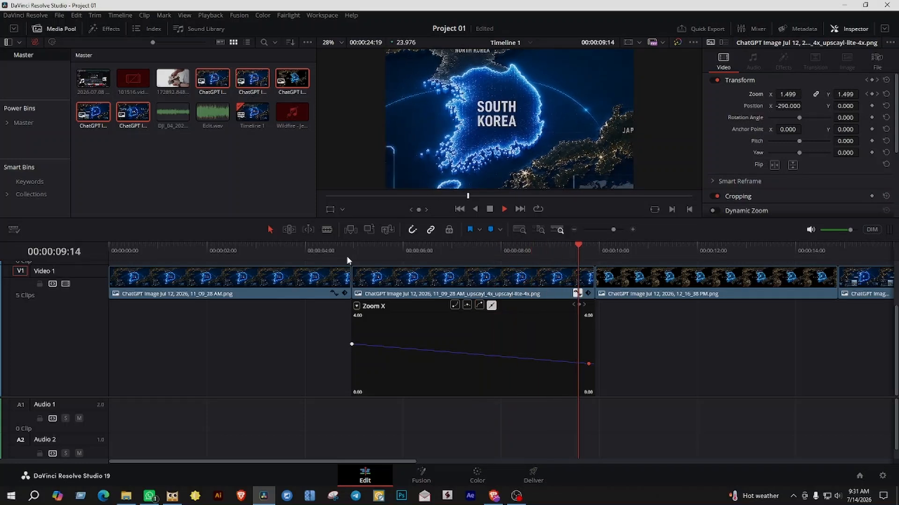
key("space")
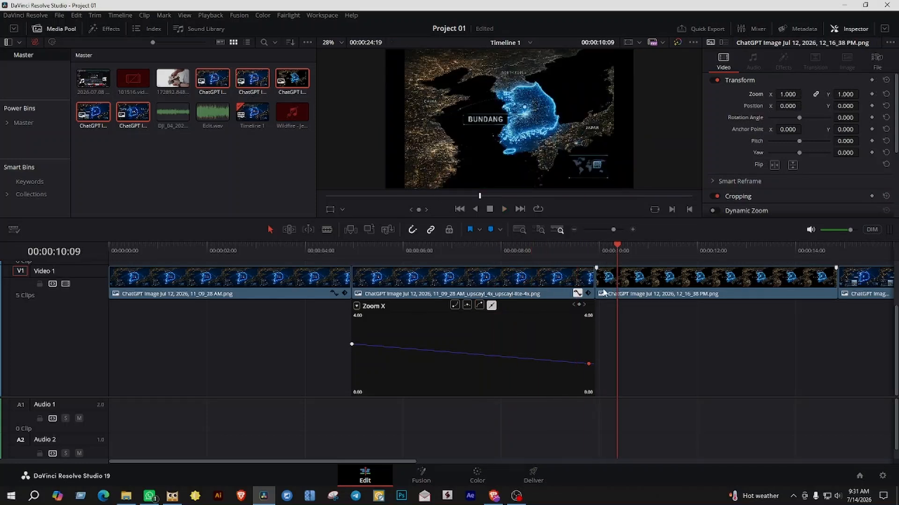
- Hide the second clip's keyframe curve and play both animated clips from the start of the timeline
left_click(578, 293)
left_click_drag(132, 250, 94, 255)
key("space")
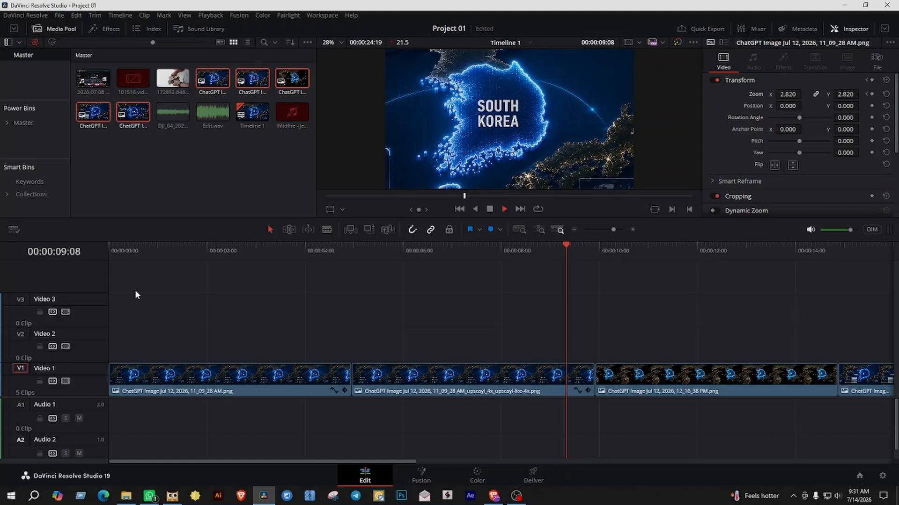
key("space")
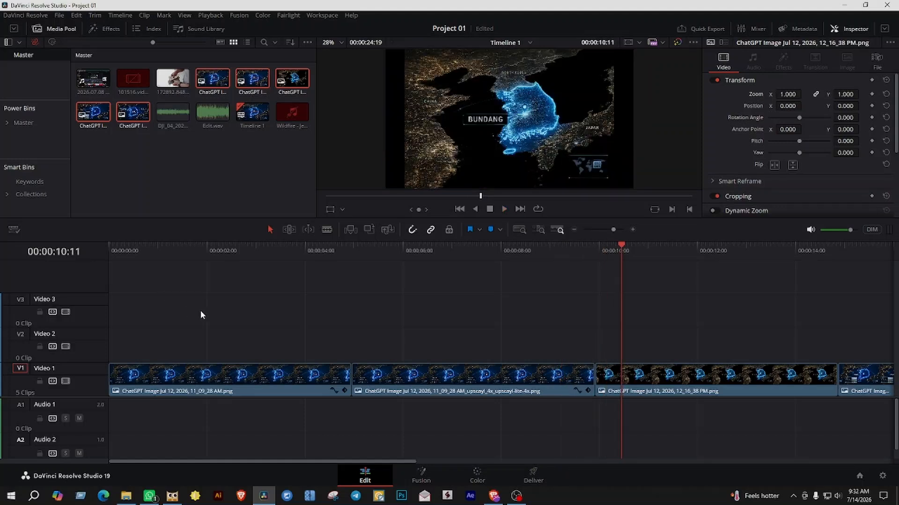
- Collapse the third clip's Transform settings, then view its Cropping settings and hide them again
scroll(275, 311, "down", 3)
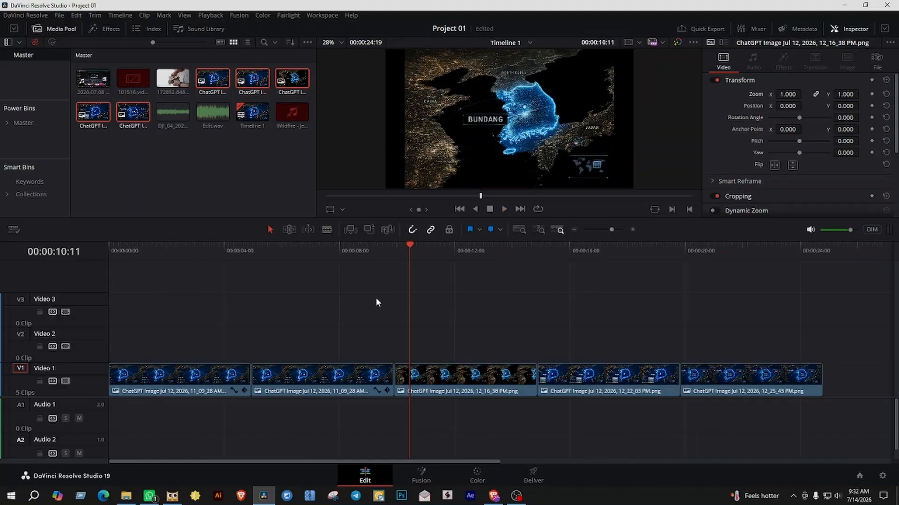
left_click(738, 80)
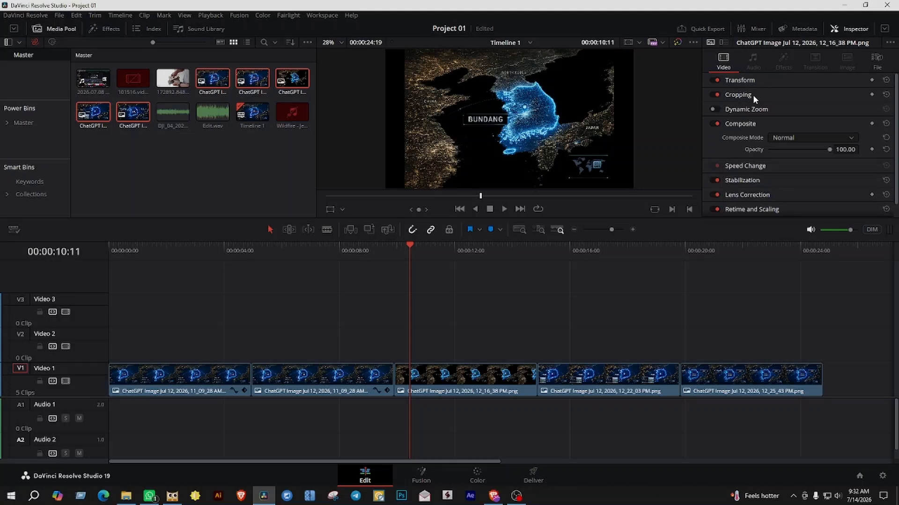
left_click(754, 94)
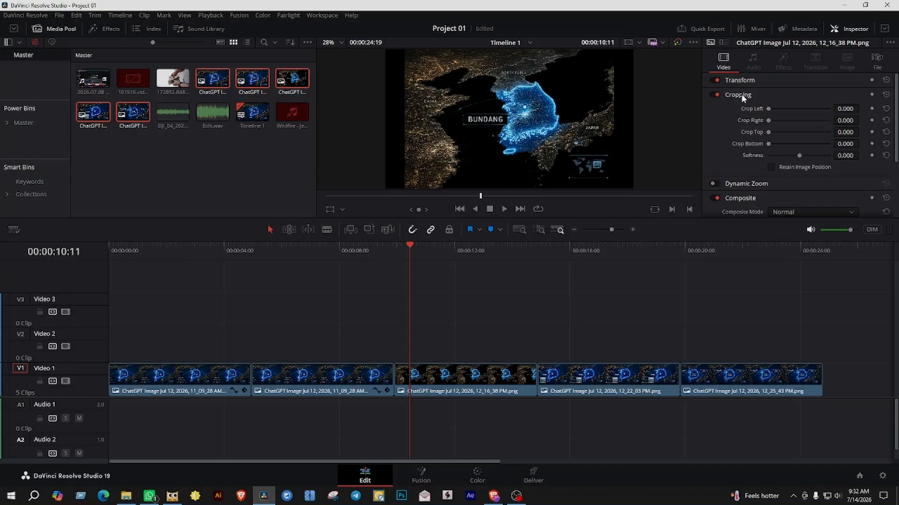
left_click(766, 95)
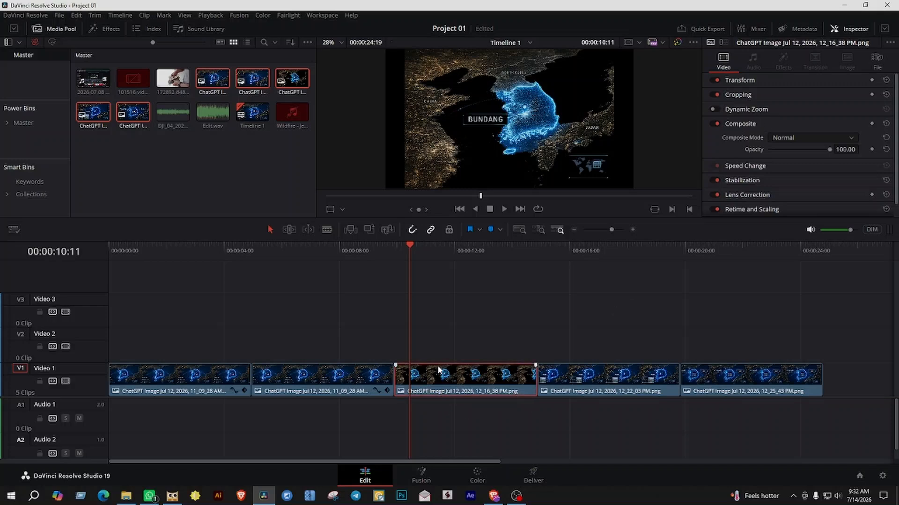
- Enable Dynamic Zoom on the third clip, the first image with the Bundang label
left_click(269, 388)
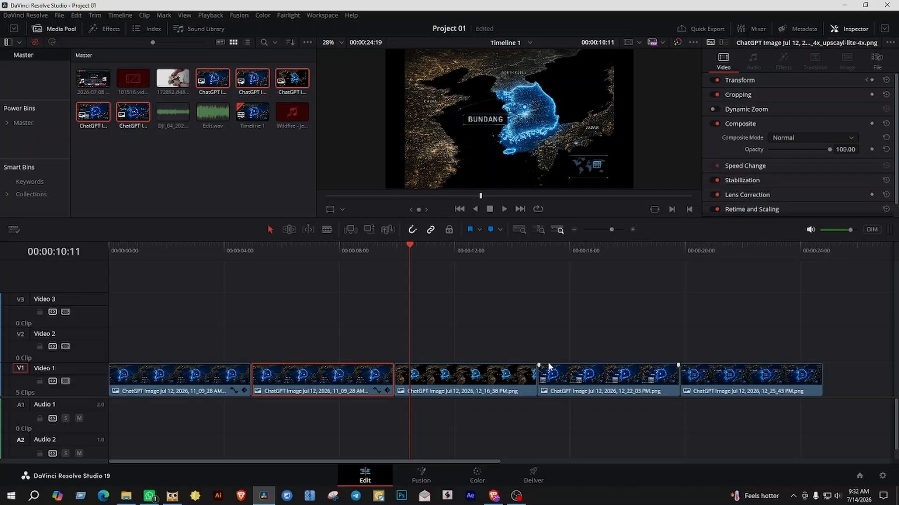
scroll(356, 329, "down", 5)
scroll(356, 330, "down", 2)
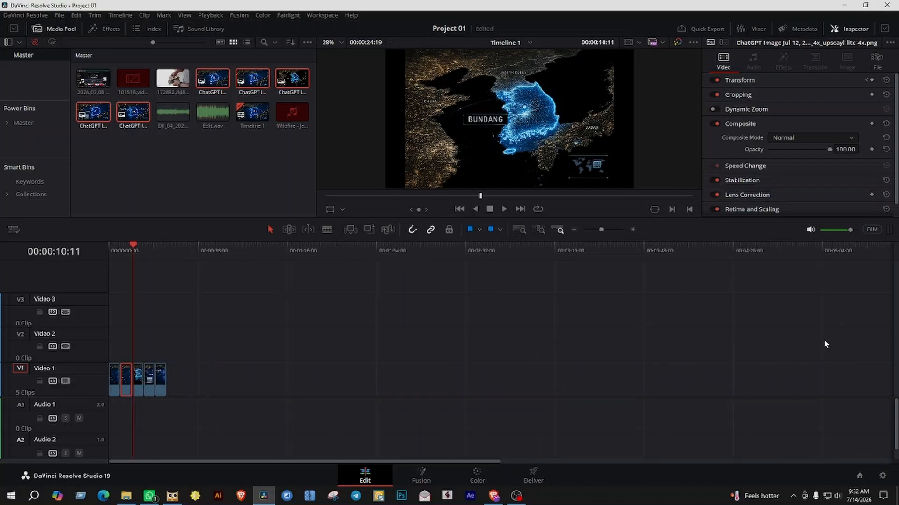
scroll(195, 331, "up", 8)
scroll(457, 344, "up", 3)
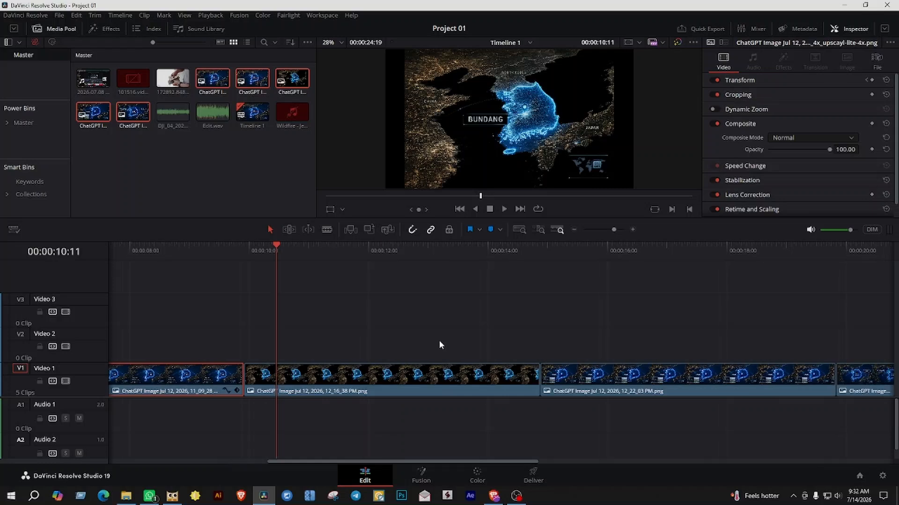
scroll(299, 353, "right", 3)
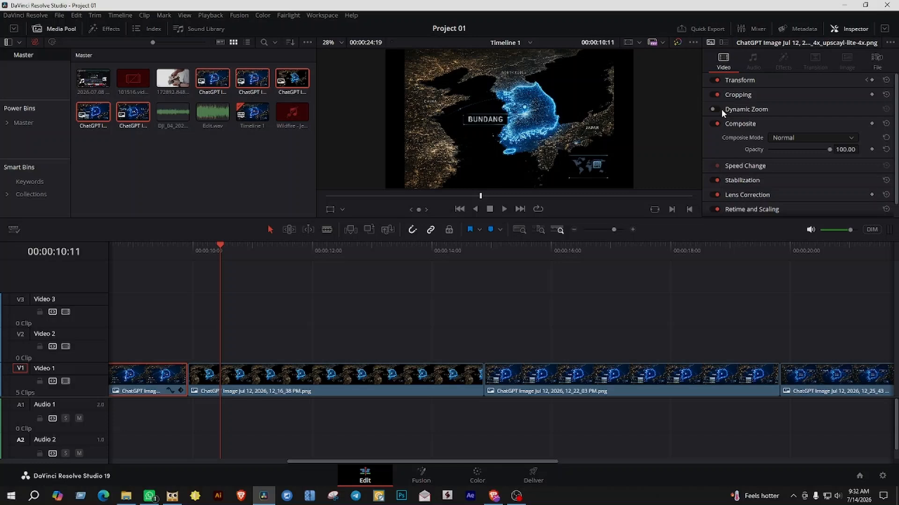
left_click(247, 377)
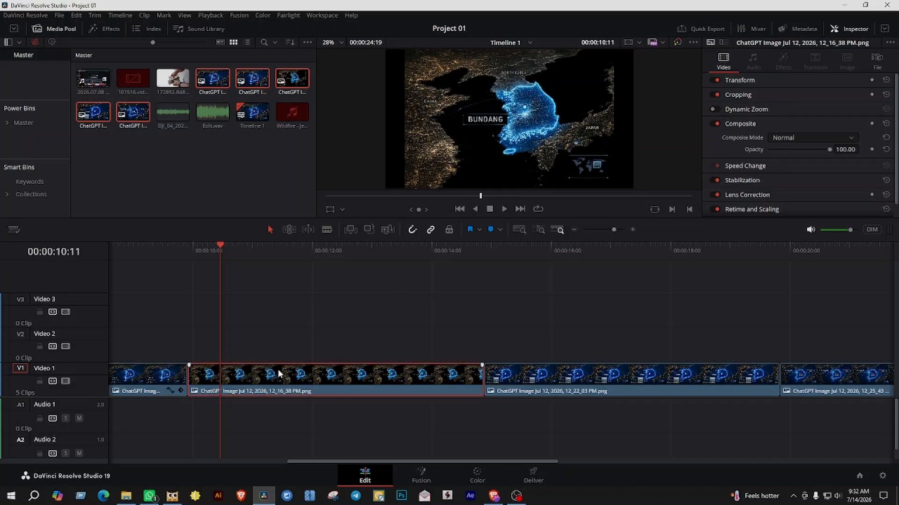
left_click(713, 110)
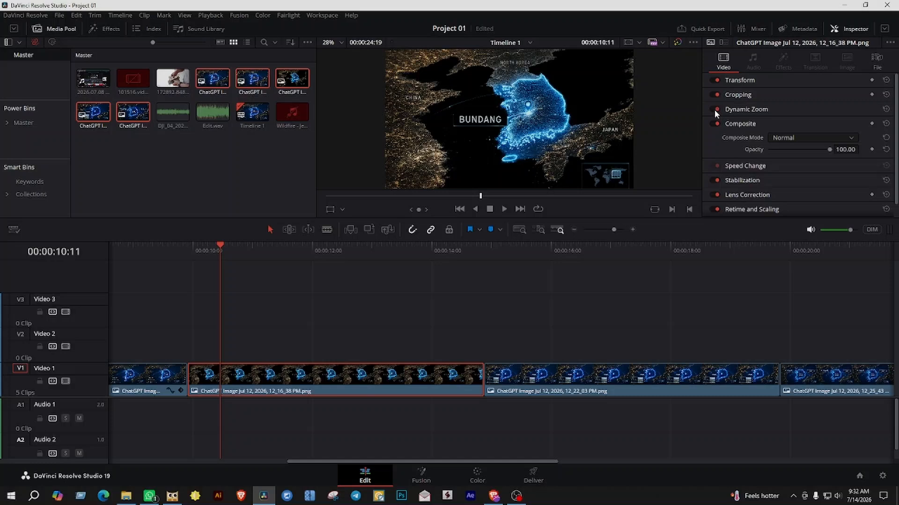
- Play the third clip from its start twice to review the Dynamic Zoom animation
left_click(186, 252)
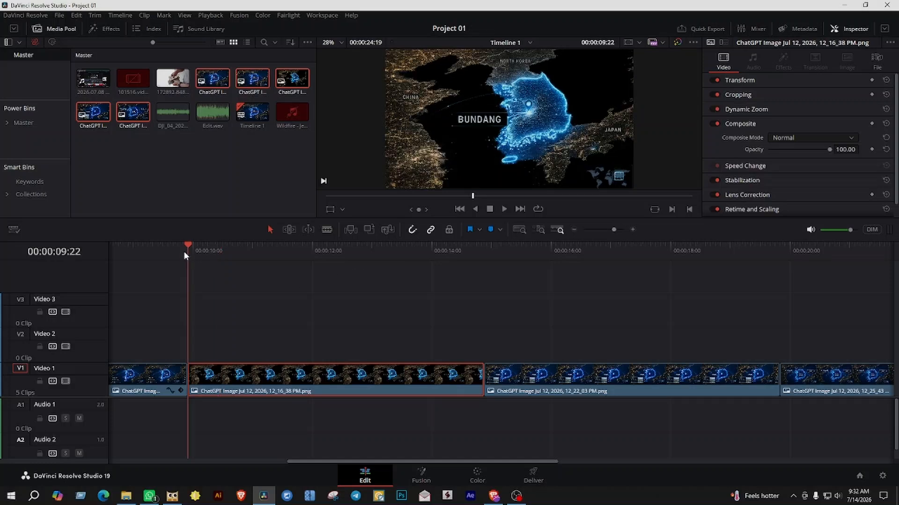
key("space")
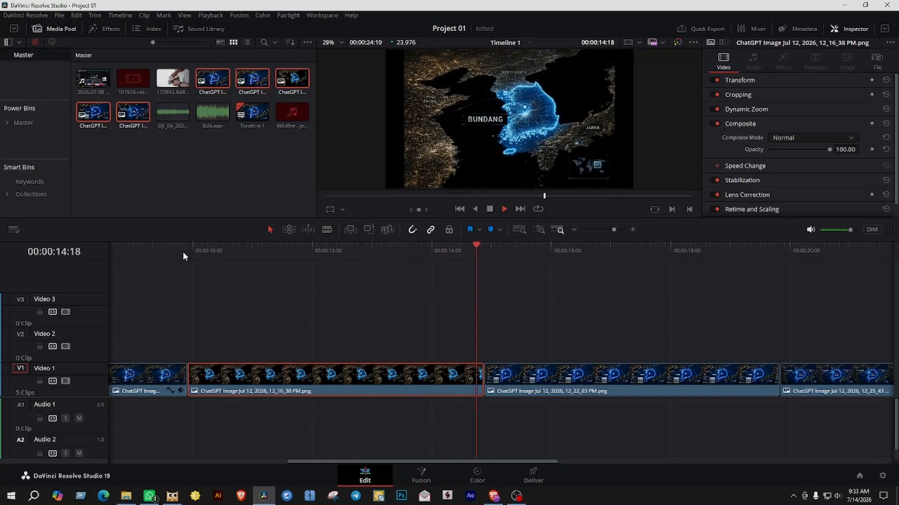
key("space")
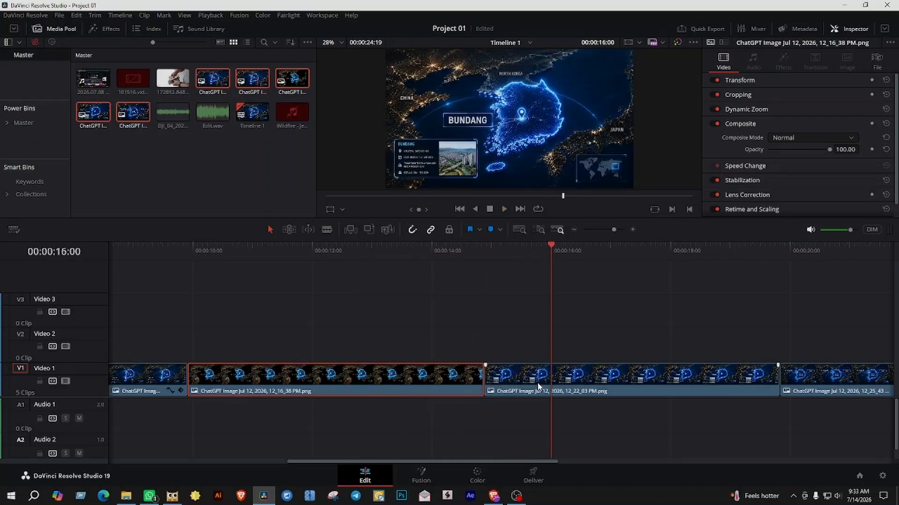
left_click(206, 258)
left_click(190, 262)
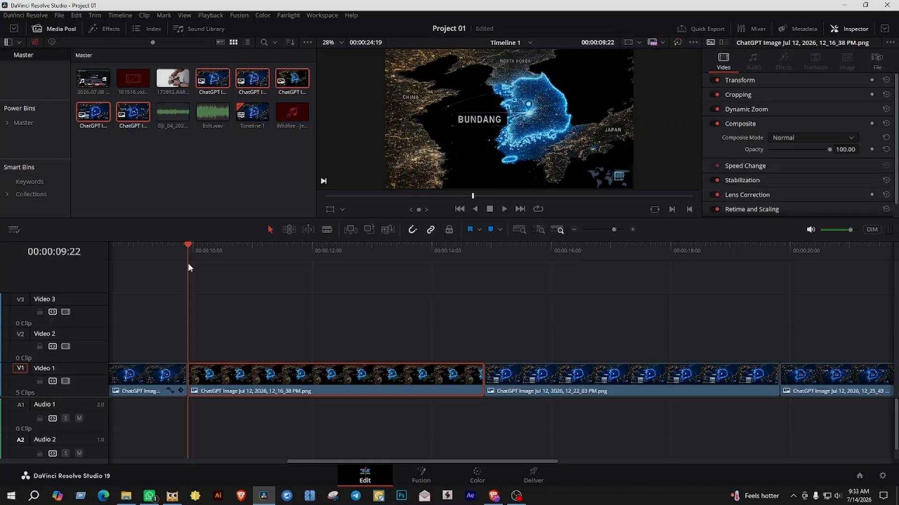
key("space")
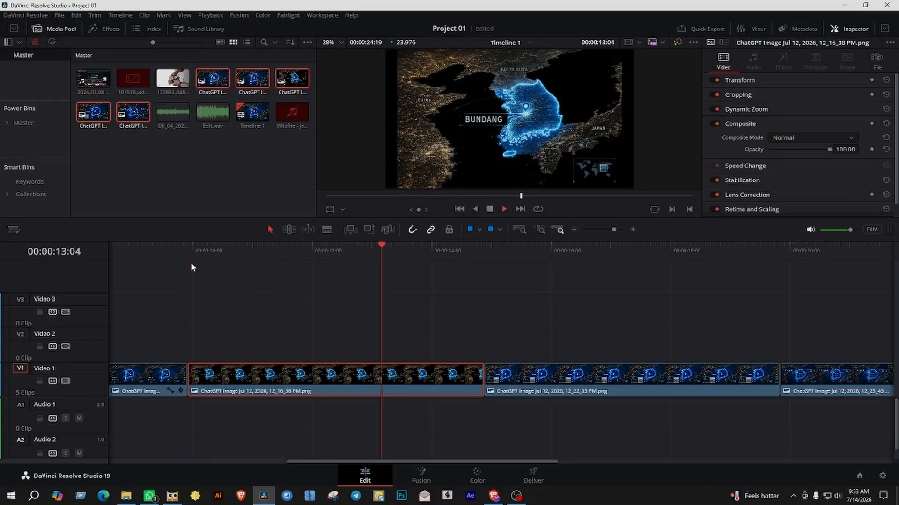
key("space")
- Enable Dynamic Zoom on the fourth clip and show its Dynamic Zoom settings
left_click(540, 380)
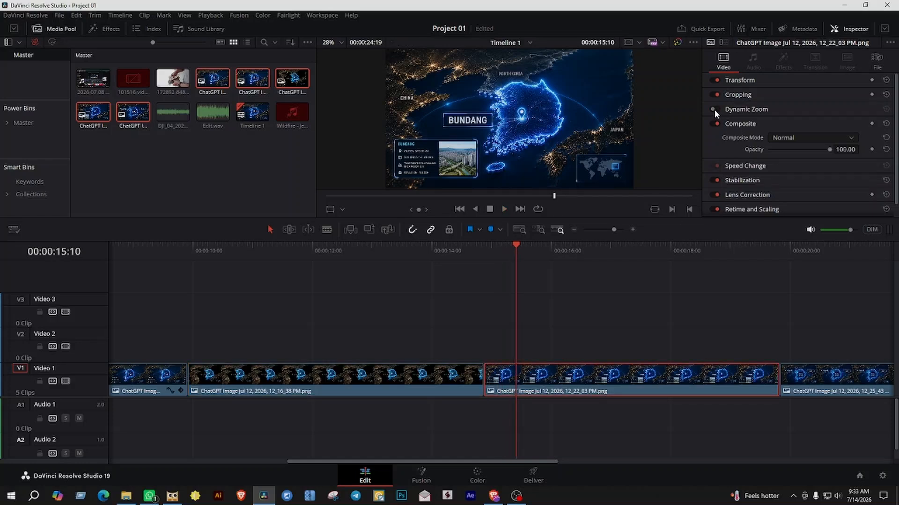
left_click(713, 109)
left_click(754, 111)
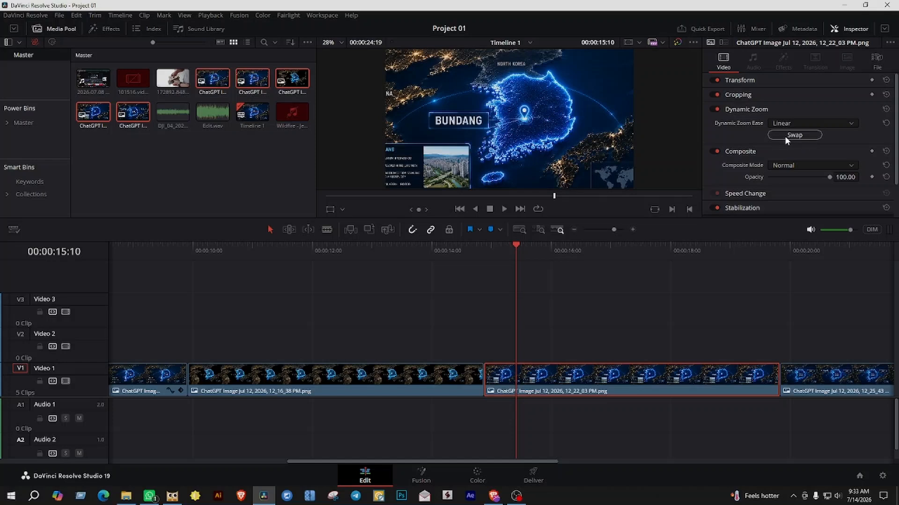
- Swap the Dynamic Zoom direction on the fourth clip and play it from its start to review the animation
left_click(785, 135)
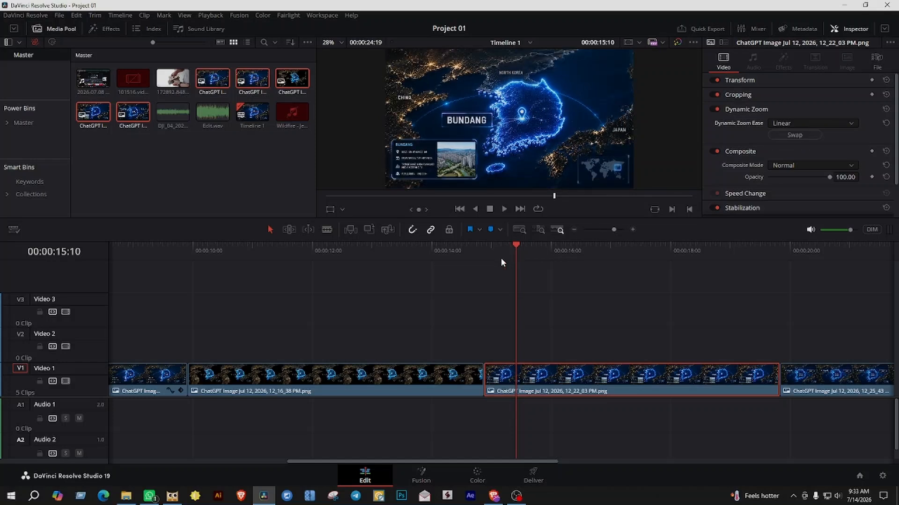
left_click(487, 249)
key("space")
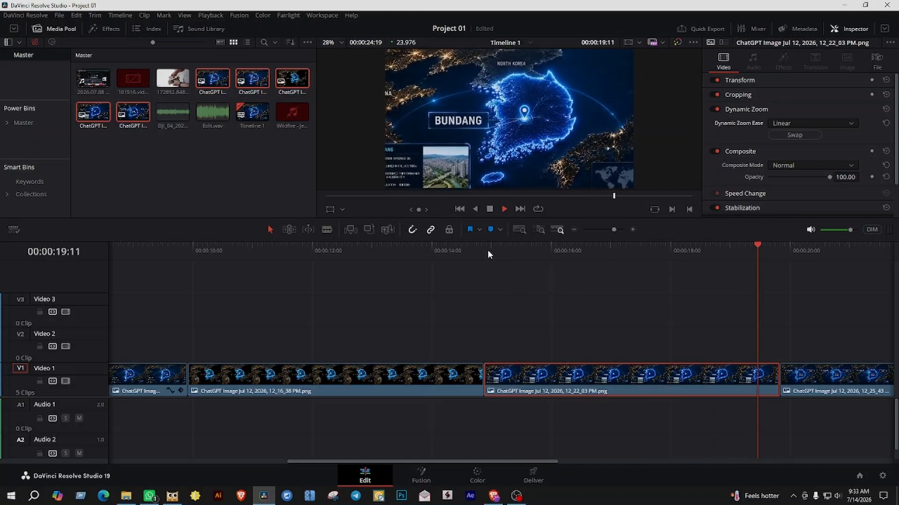
key("space")
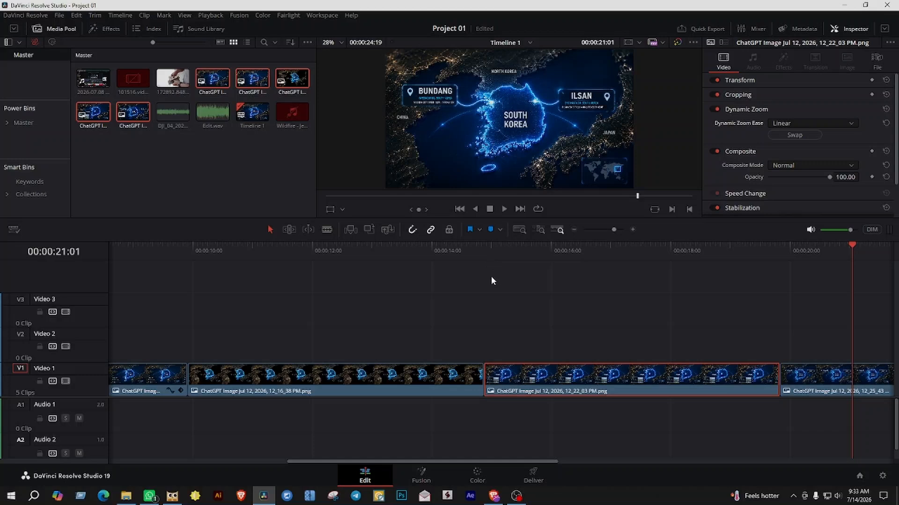
- Enable Dynamic Zoom on the fifth clip, the image with the Bundang and Ilsan labels
scroll(498, 290, "right", 5)
left_click(539, 376)
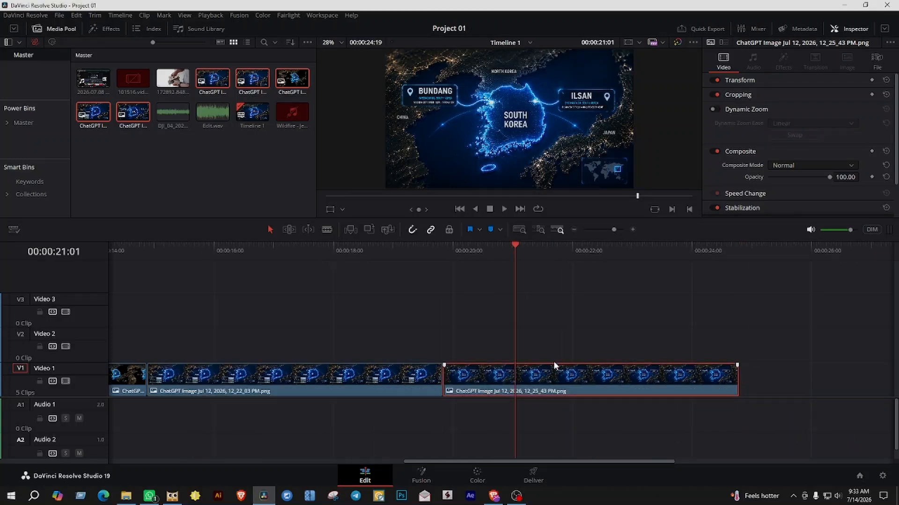
left_click(713, 110)
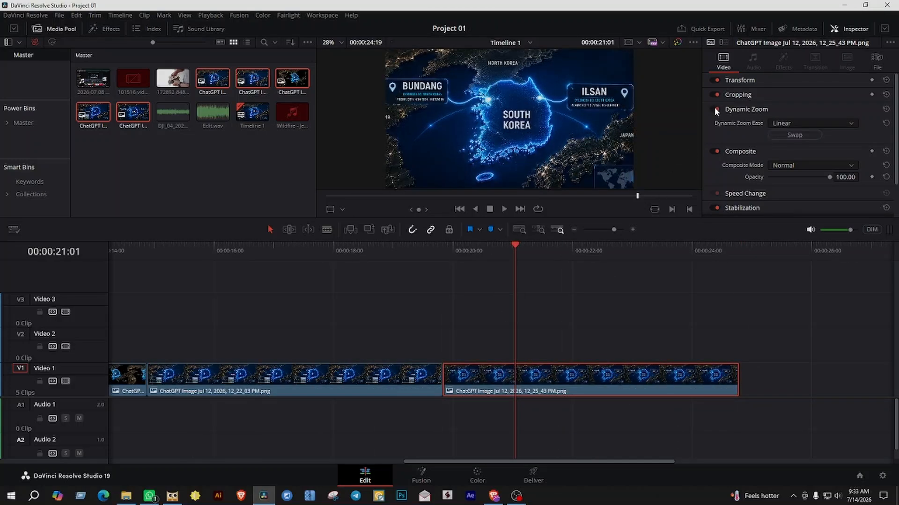
left_click(500, 337)
- Play the timeline from its beginning into the fourth clip to review the zoom animations
scroll(500, 337, "down", 5)
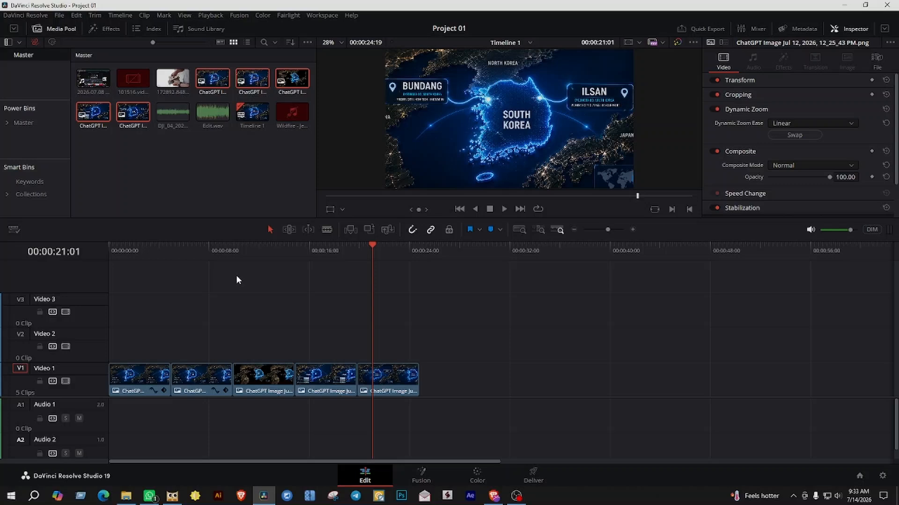
left_click_drag(236, 251, 99, 262)
key("space")
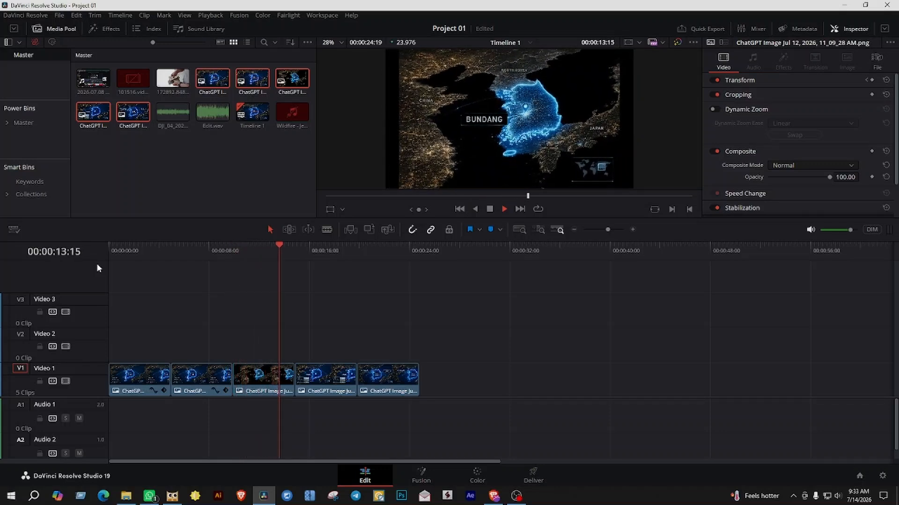
key("space")
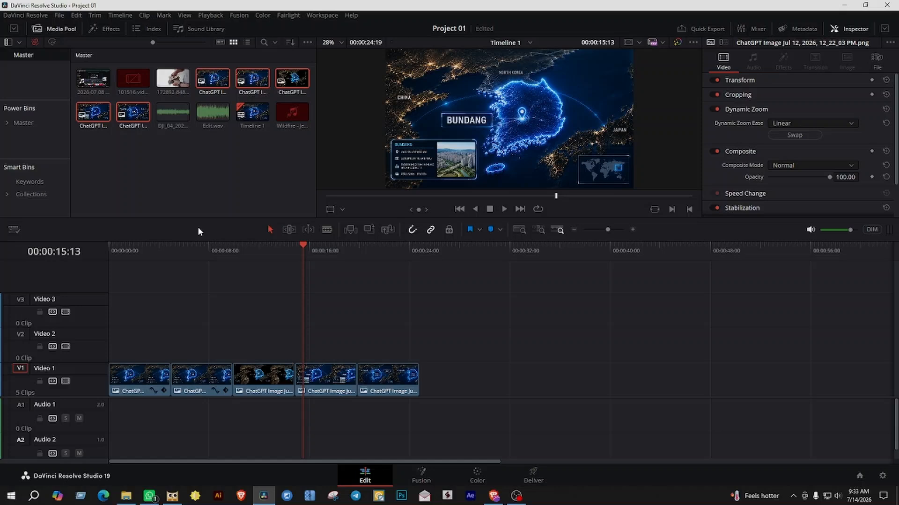
- Show the third clip's Transform settings and set its Zoom to 1.210 with the playhead near the clip's end, at 00:00:14:16
left_click(261, 264)
key("ctrl+equal")
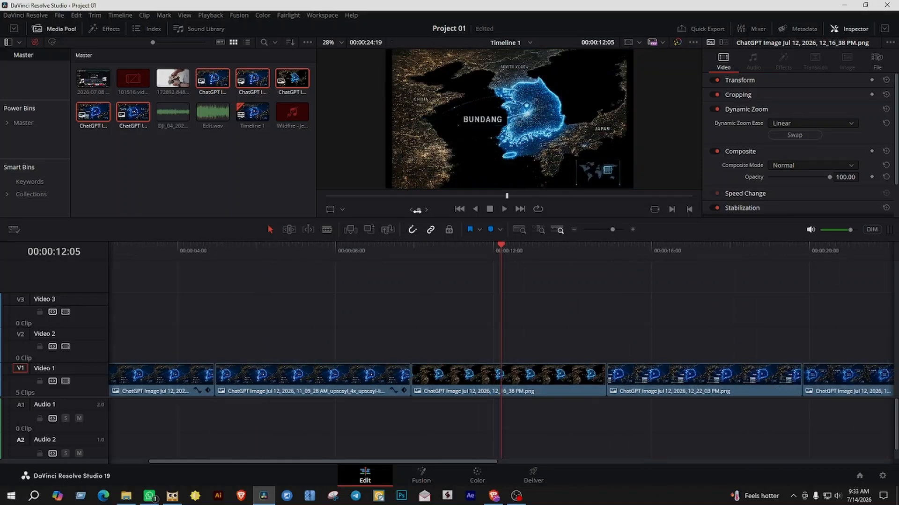
left_click(471, 387)
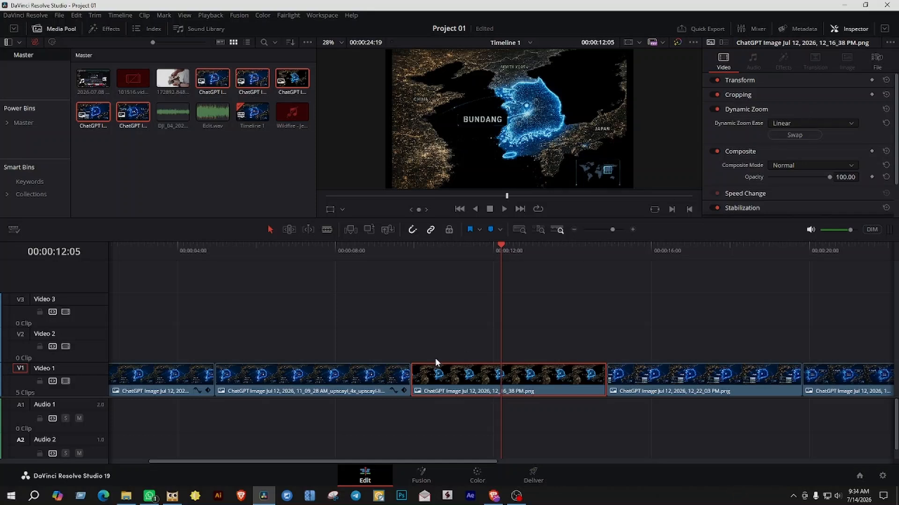
left_click(751, 78)
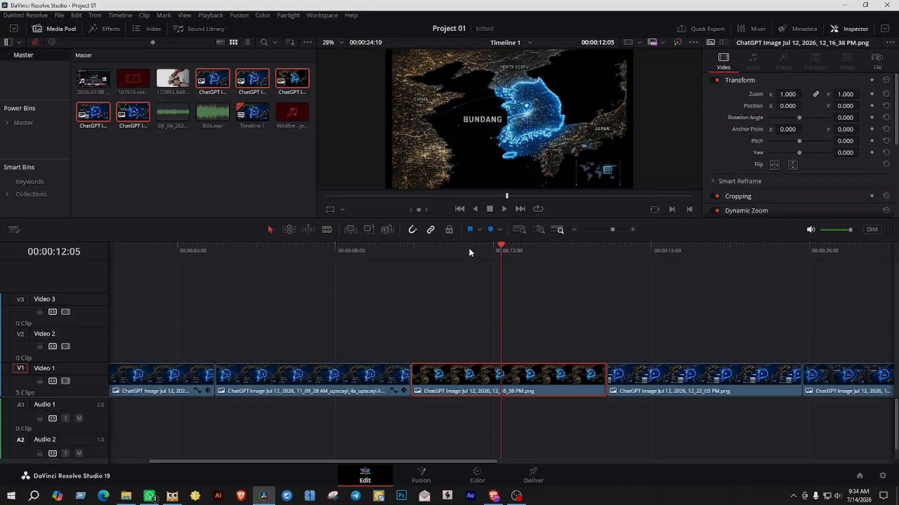
left_click_drag(449, 248, 598, 252)
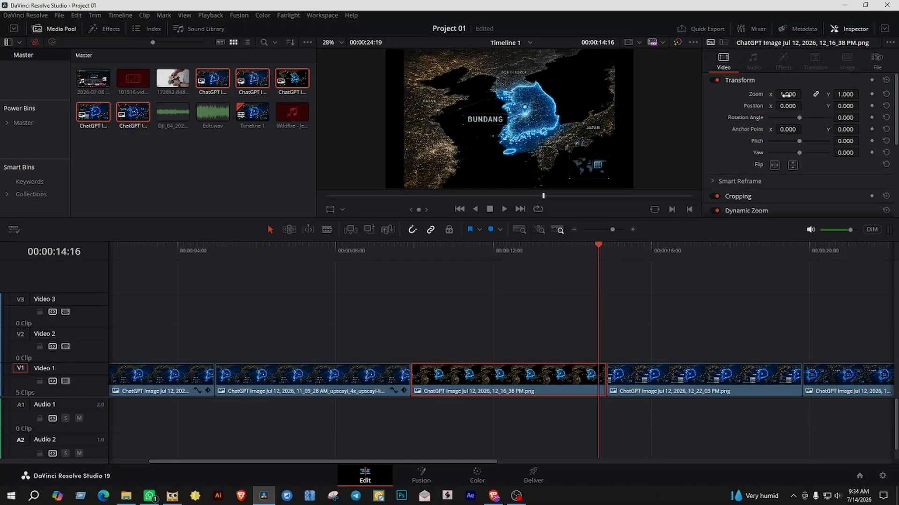
left_click_drag(788, 94, 798, 94)
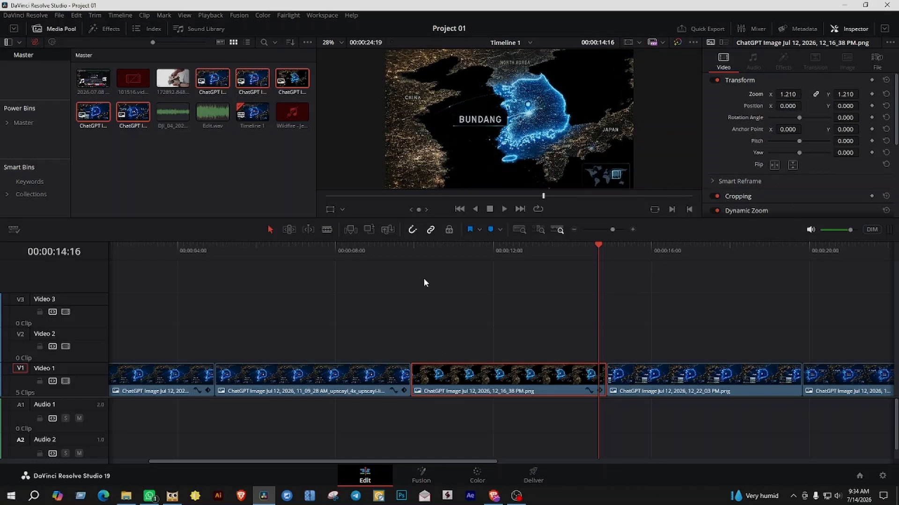
- Play the third clip from its start to review its Dynamic Zoom combined with the Transform zoom
left_click(409, 248)
key("space")
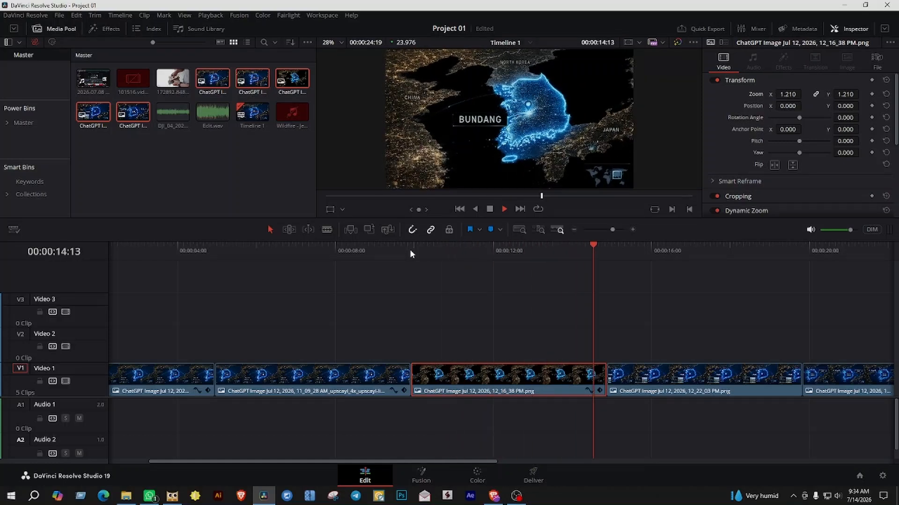
key("space")
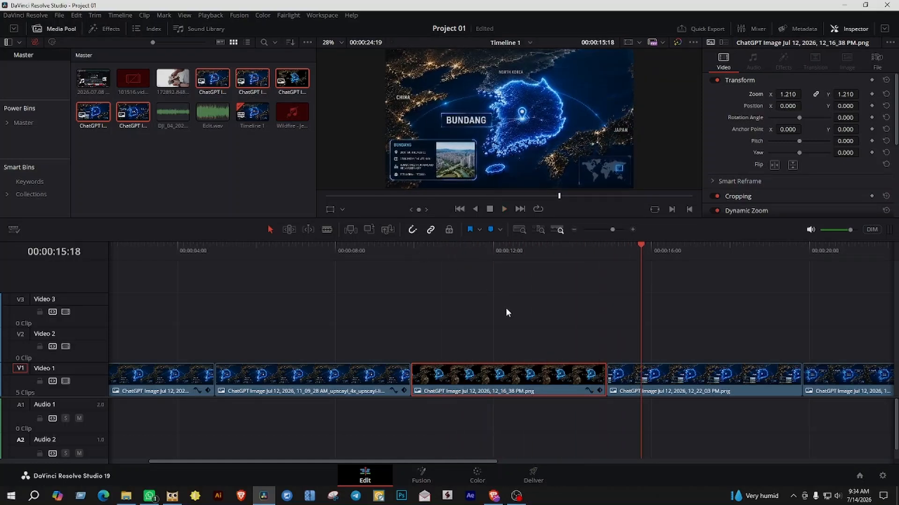
- Return the playhead to the timeline's start, view the first clip's keyframe curve and reset that clip's Transform settings
scroll(505, 305, "down", 2)
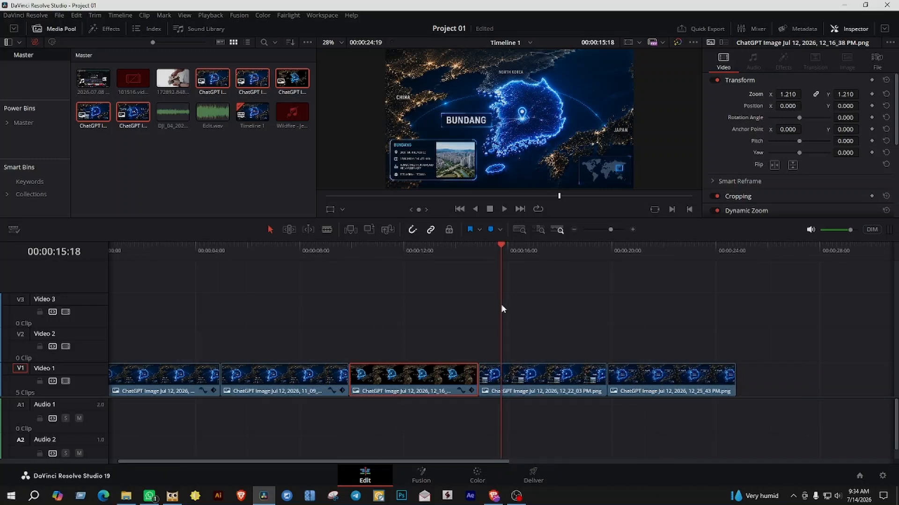
scroll(500, 305, "down", 1)
left_click_drag(130, 253, 95, 257)
left_click(173, 384)
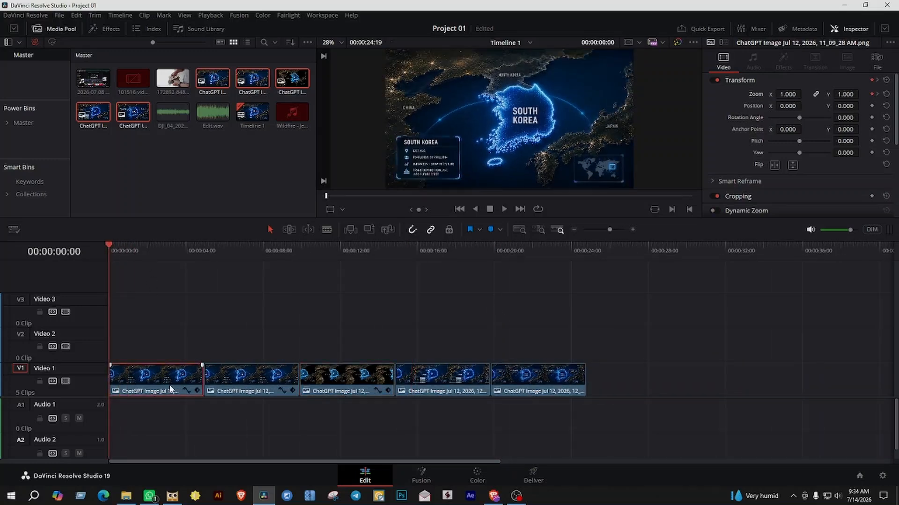
left_click(187, 390)
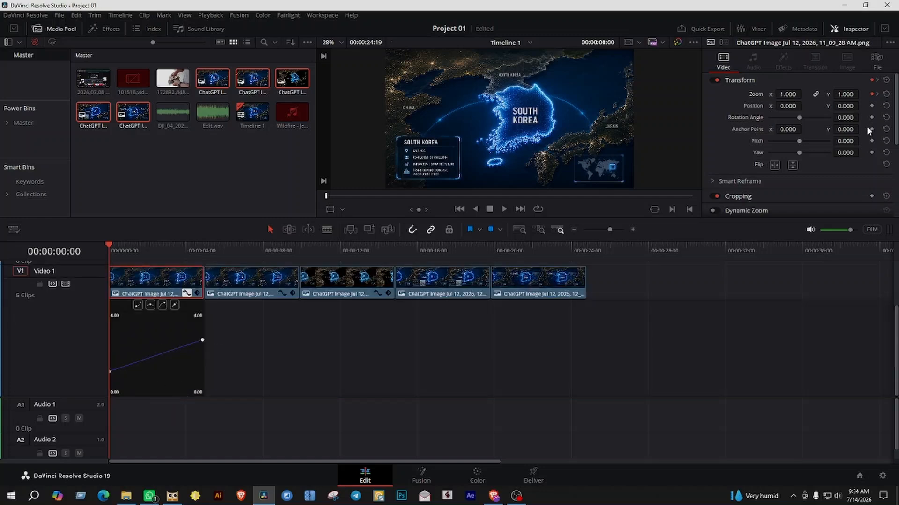
left_click(886, 80)
- Reset the Transform settings of the second clip, then of all five clips together
left_click(257, 383)
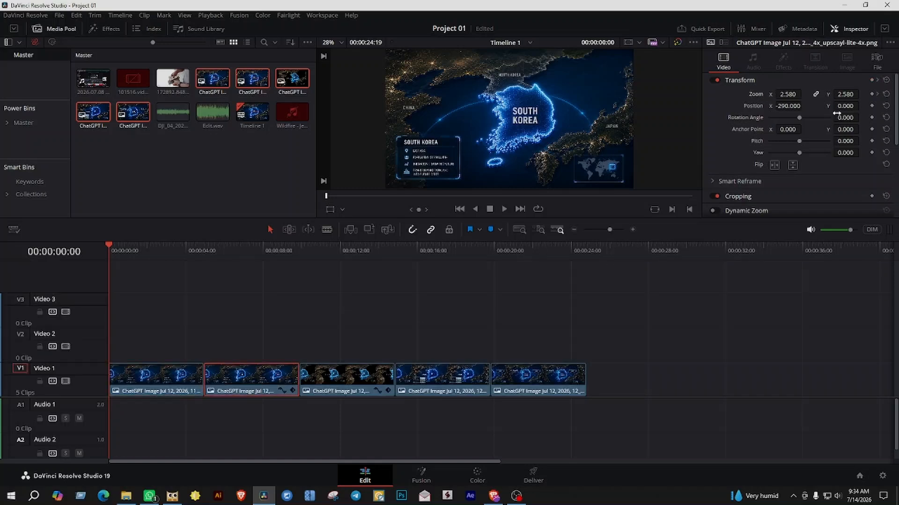
left_click(886, 80)
left_click_drag(120, 348, 604, 409)
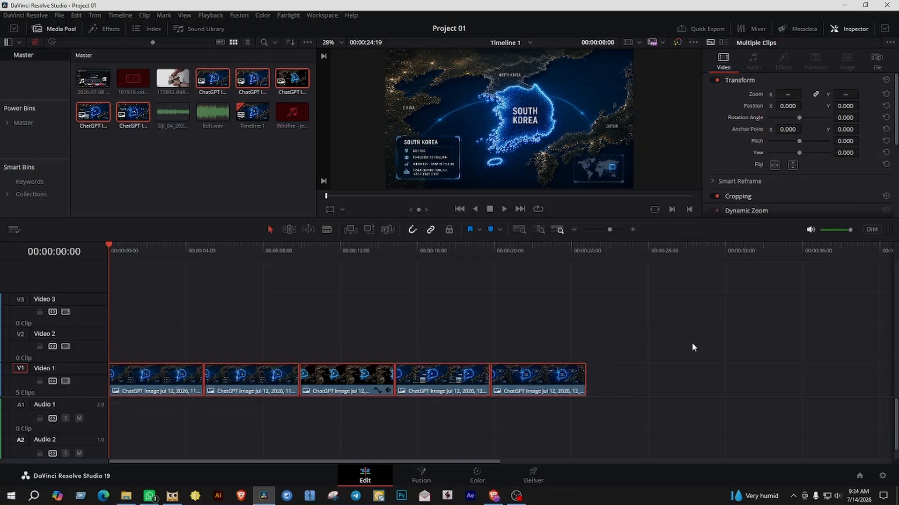
left_click(884, 80)
left_click(160, 331)
- Play short sections of the timeline, including the third and fourth clips, to check for remaining zoom animation
key("space")
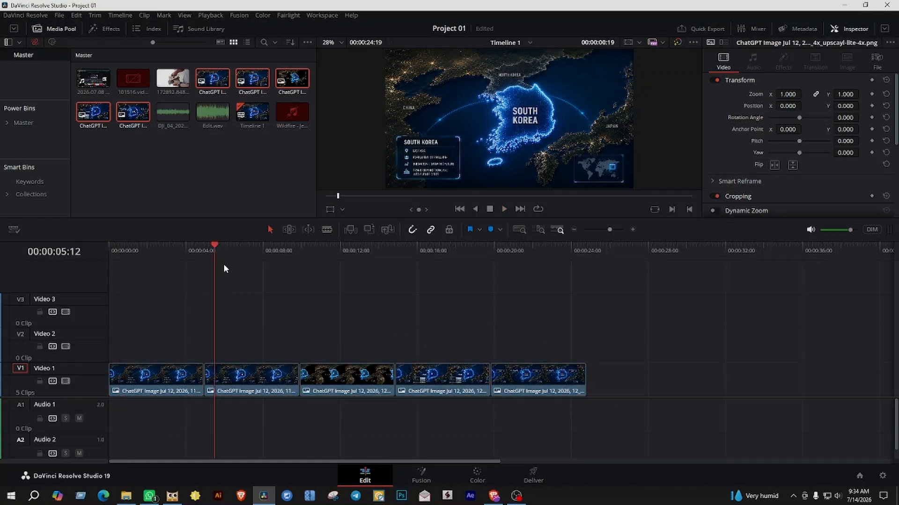
left_click(307, 252)
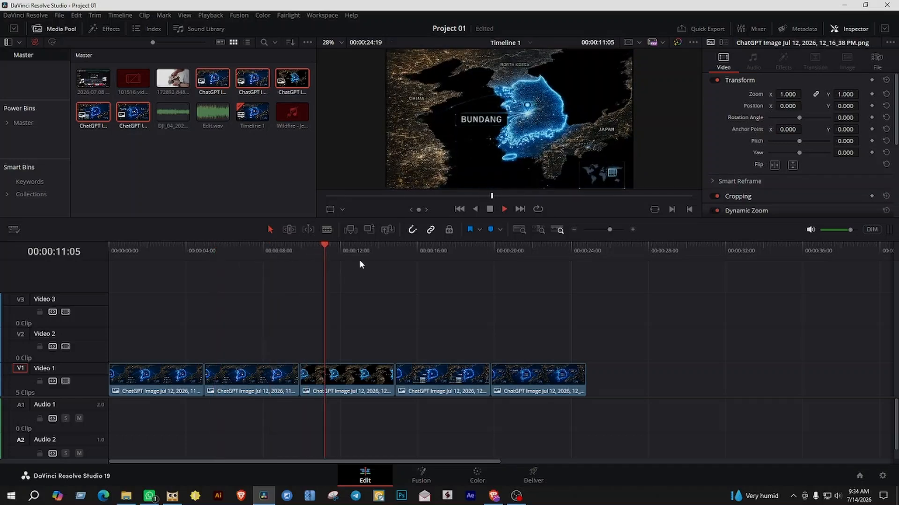
key("space")
left_click(363, 370)
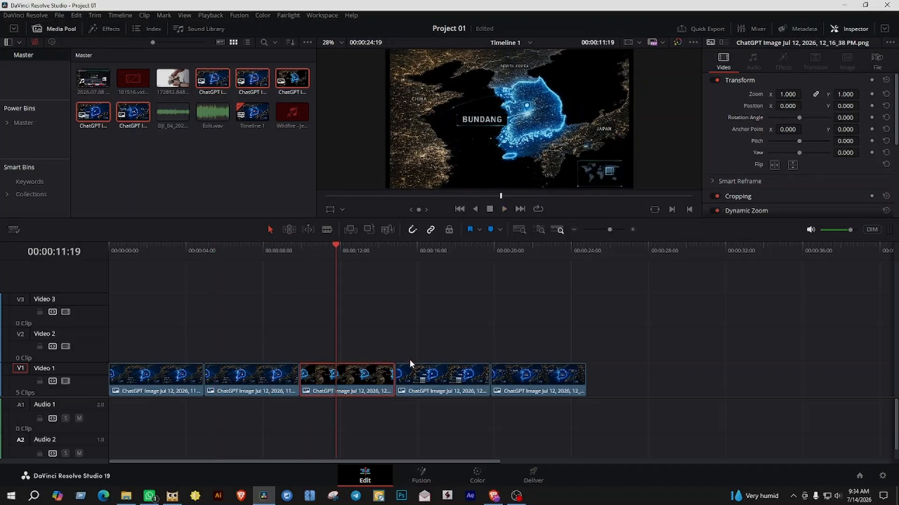
left_click(427, 251)
key("space")
key("space")
left_click_drag(337, 337, 600, 385)
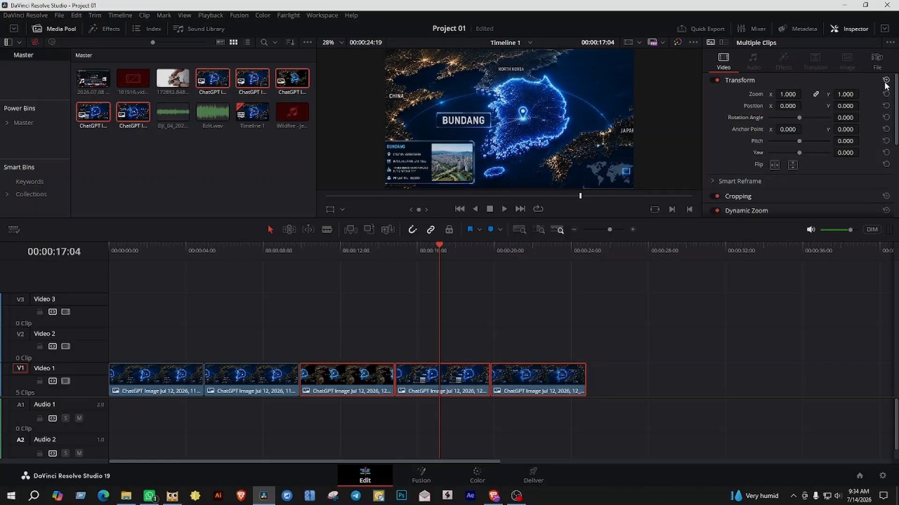
scroll(768, 194, "down", 5)
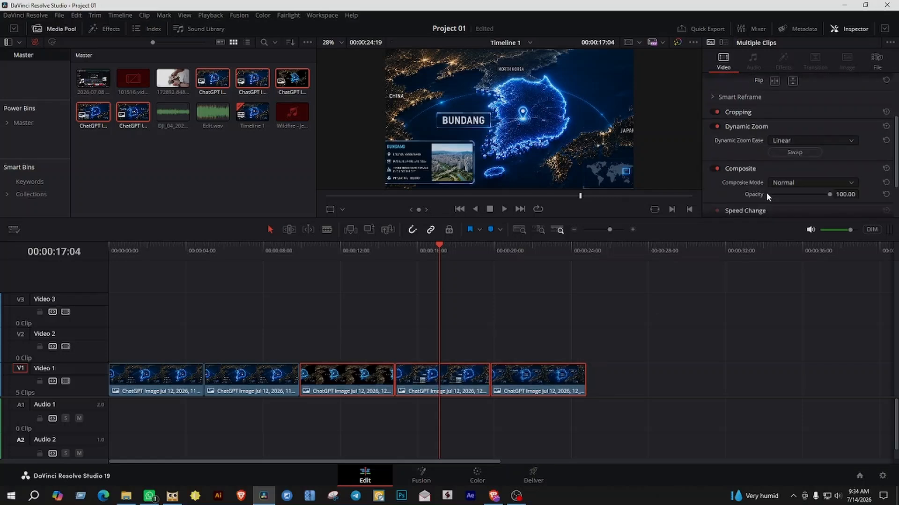
left_click(344, 338)
- Disable Dynamic Zoom on the third clip
left_click(350, 254)
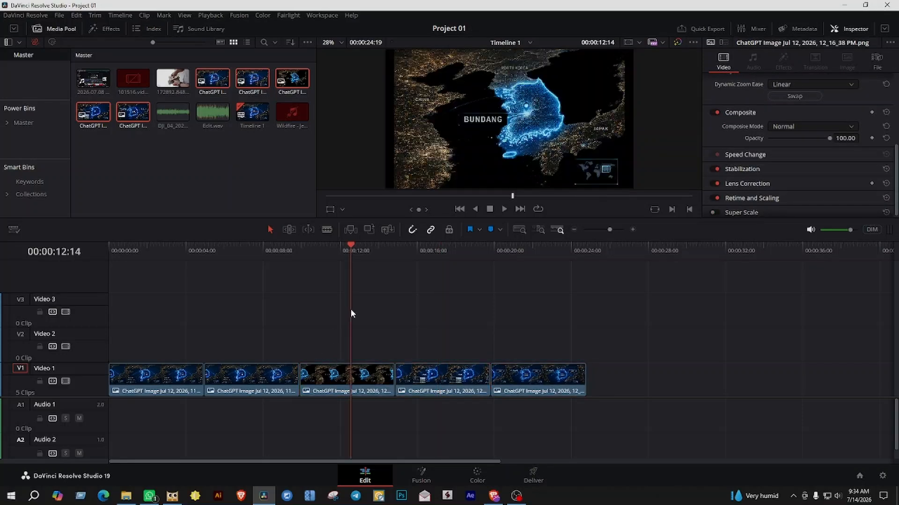
scroll(731, 151, "up", 1)
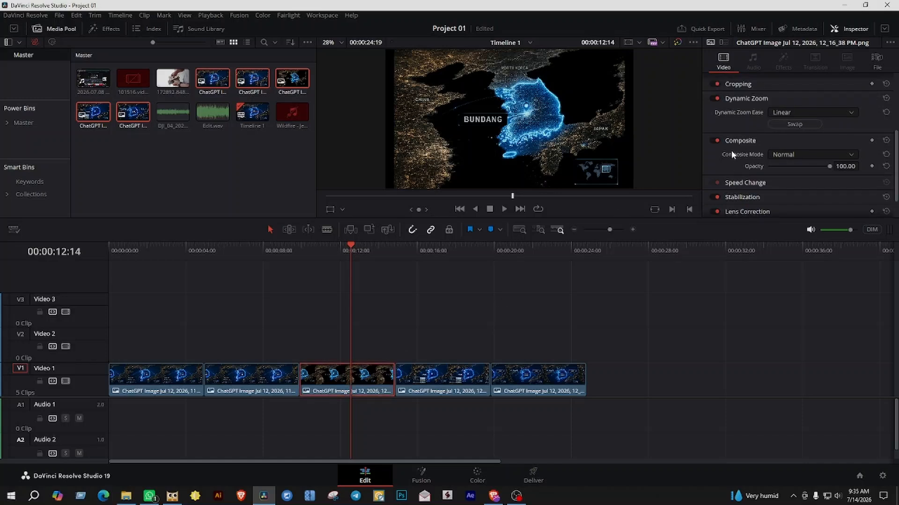
left_click(716, 98)
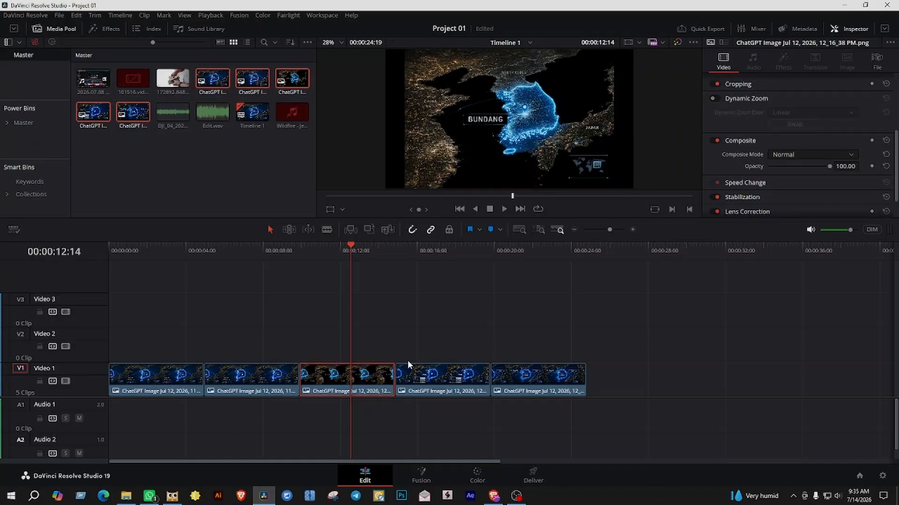
left_click_drag(160, 342, 551, 392)
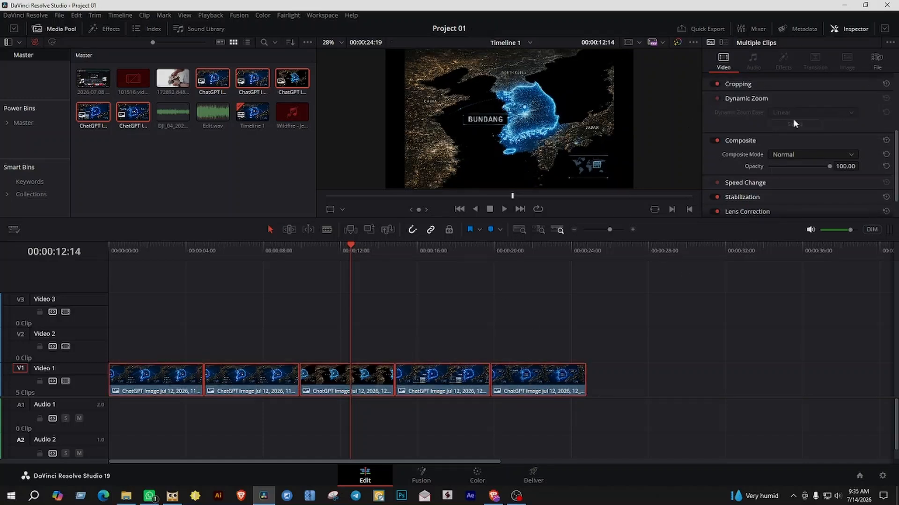
scroll(777, 131, "up", 1)
left_click(369, 353)
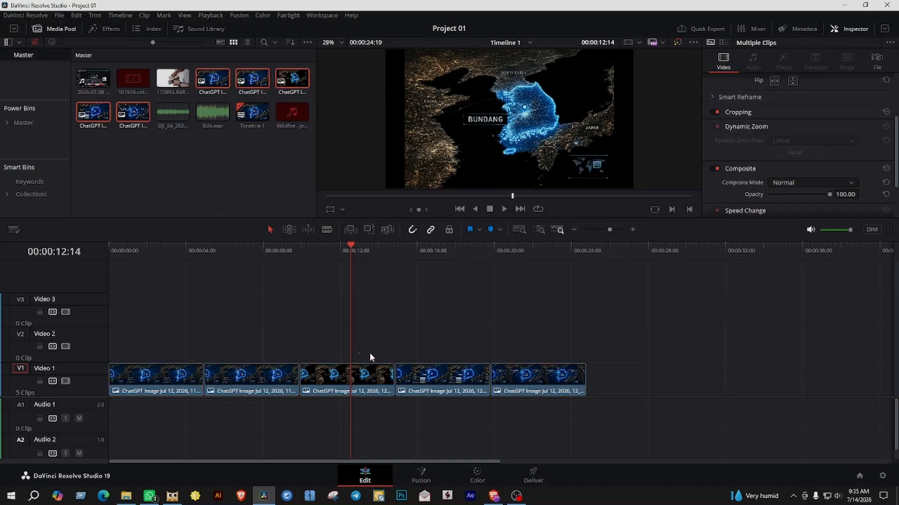
- Disable Dynamic Zoom on the fourth and fifth clips
left_click(440, 251)
left_click(428, 388)
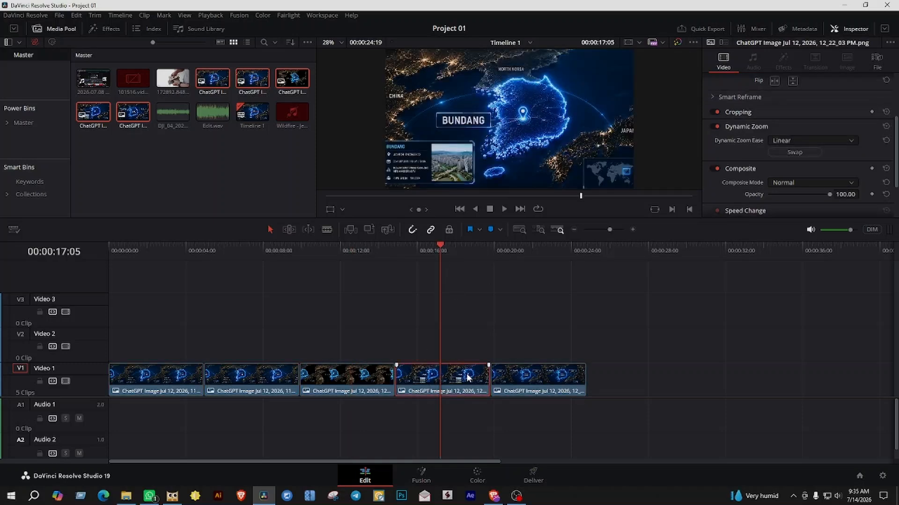
left_click(713, 126)
left_click(527, 388)
left_click(713, 126)
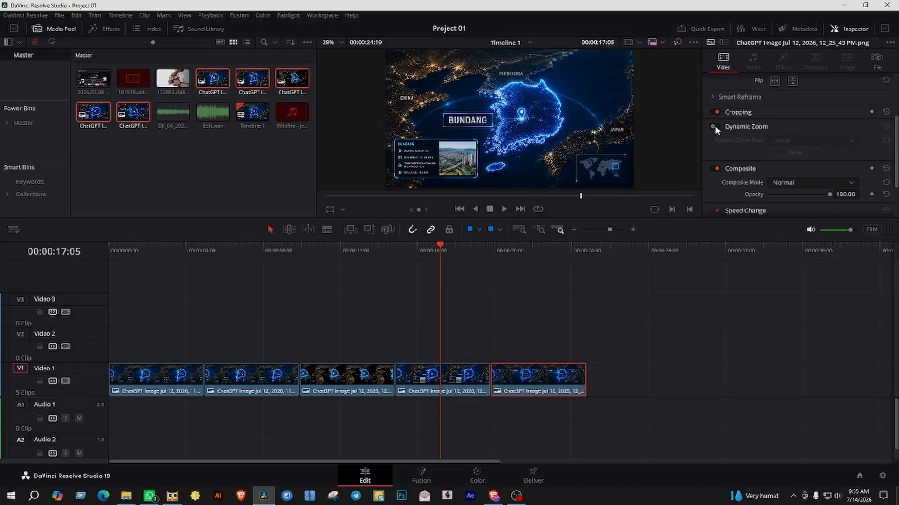
- Scrub from the first clip to the third and play briefly to check the images without animation, selecting the third clip
left_click_drag(117, 256, 325, 287)
key("space")
left_click(323, 373)
key("space")
- Set the third clip's Transform Zoom to 1.190, deselect it and move the playhead to 00:00:01:19 in the first clip
scroll(764, 135, "up", 3)
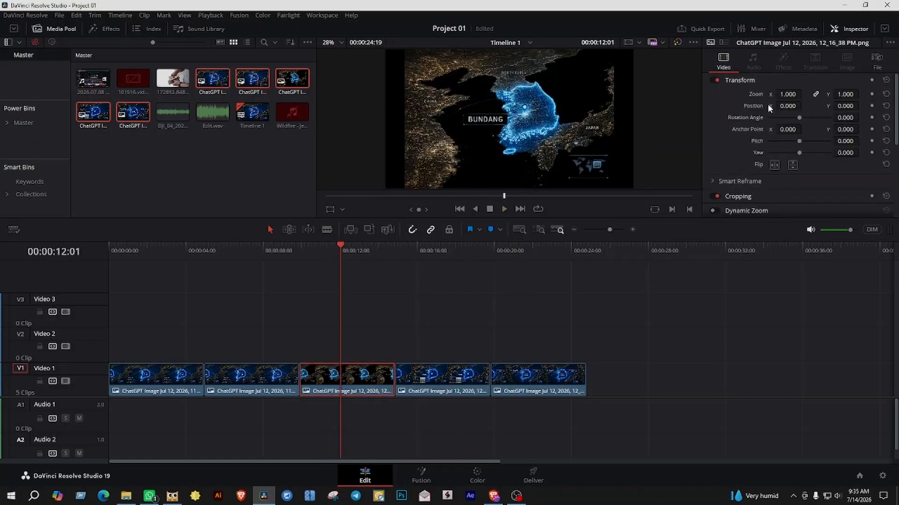
left_click_drag(788, 94, 814, 94)
left_click(206, 354)
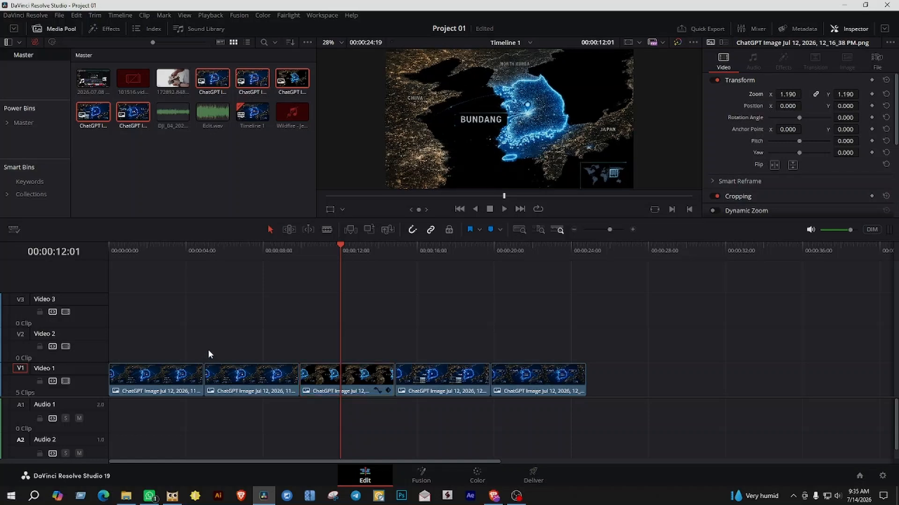
left_click_drag(147, 246, 143, 246)
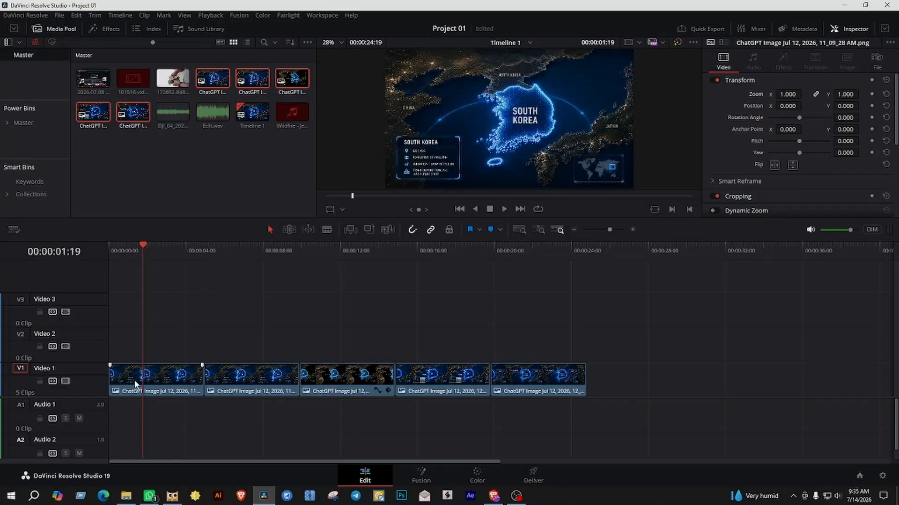
- Enable Dynamic Zoom on the first, third and fifth clips together
left_click(157, 377)
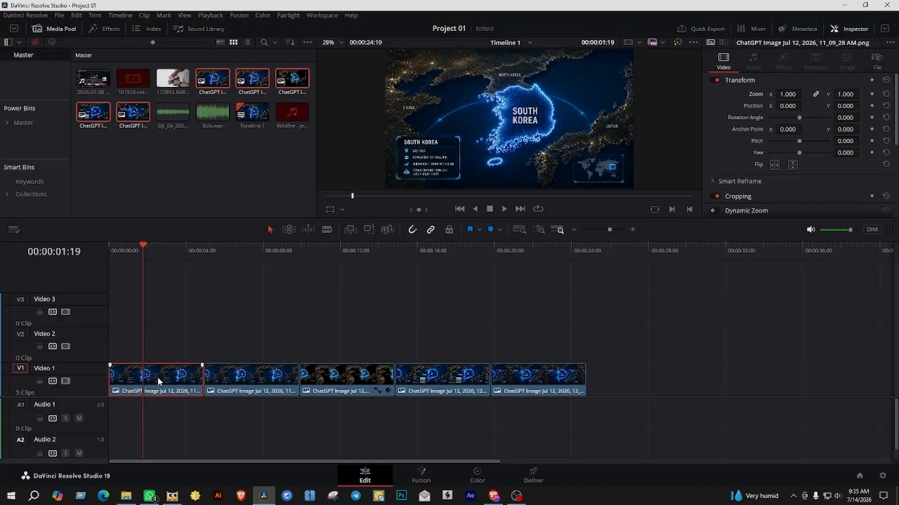
left_click(350, 377, "ctrl")
left_click(523, 377, "ctrl")
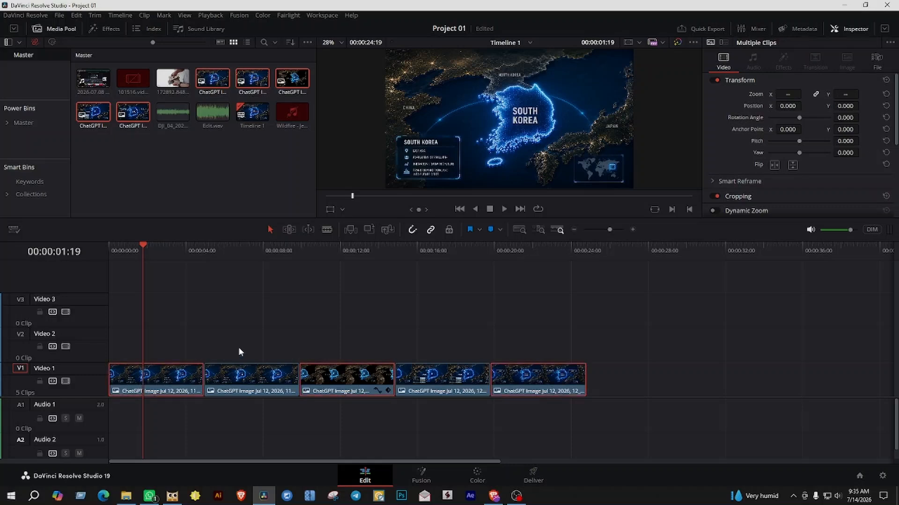
scroll(734, 173, "down", 3)
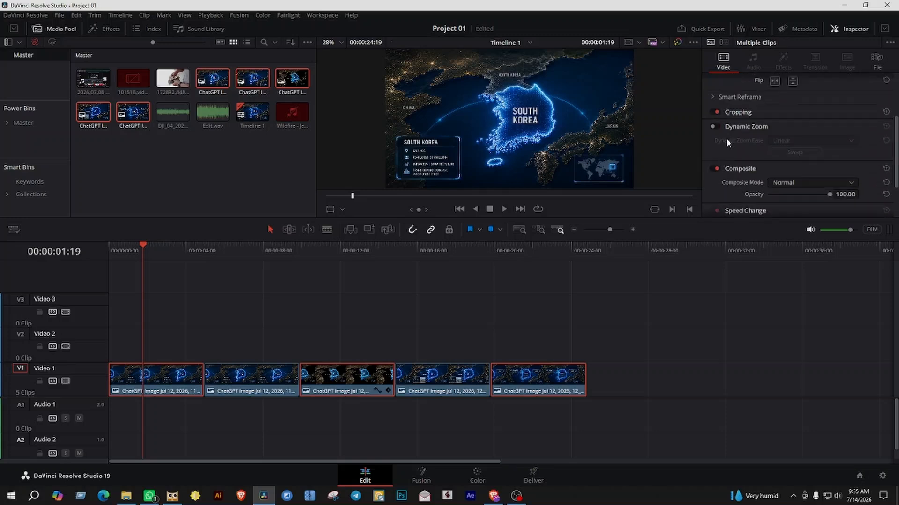
left_click(714, 126)
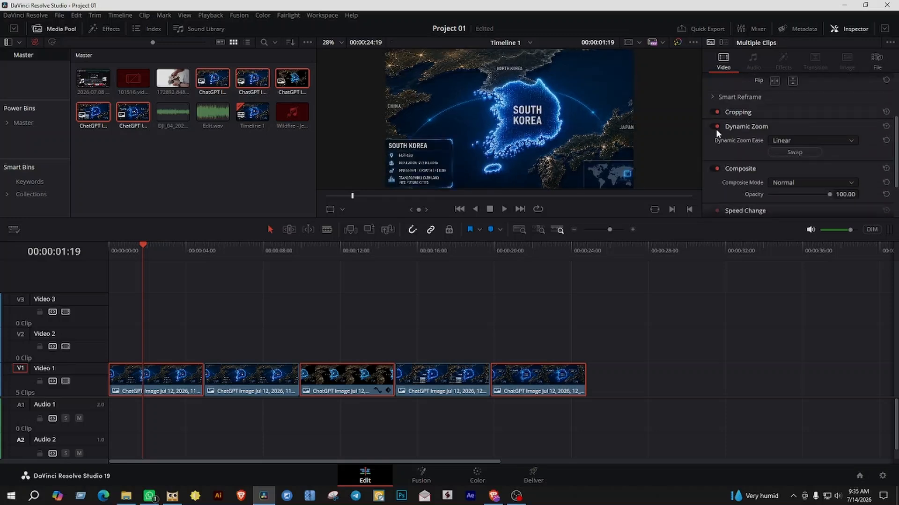
- Play the opening of the first clip from the timeline start to check its Dynamic Zoom movement
left_click(114, 262)
left_click_drag(121, 252, 93, 255)
key("space")
key("space")
left_click(171, 374)
left_click(321, 372, "shift")
left_click(551, 372, "shift")
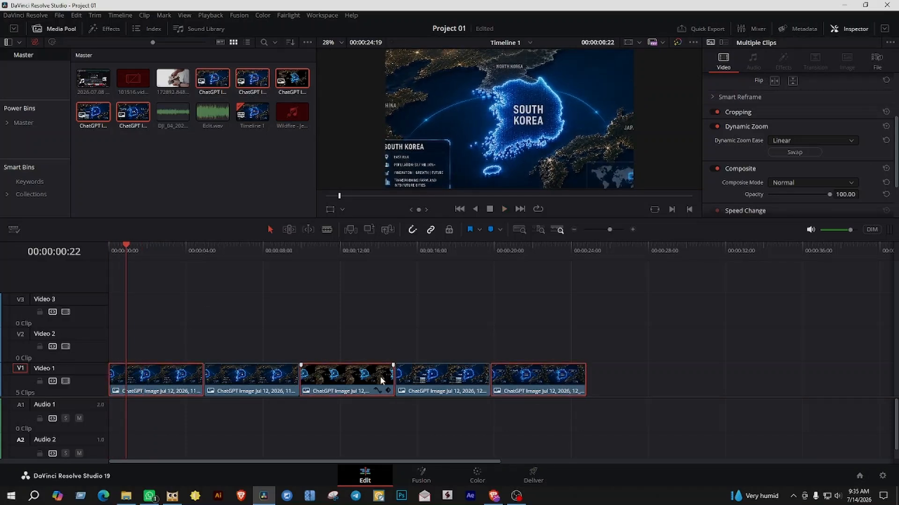
- Enable Dynamic Zoom on the second and fourth clips together, then clear the selection
left_click(258, 386)
left_click(443, 382, "ctrl")
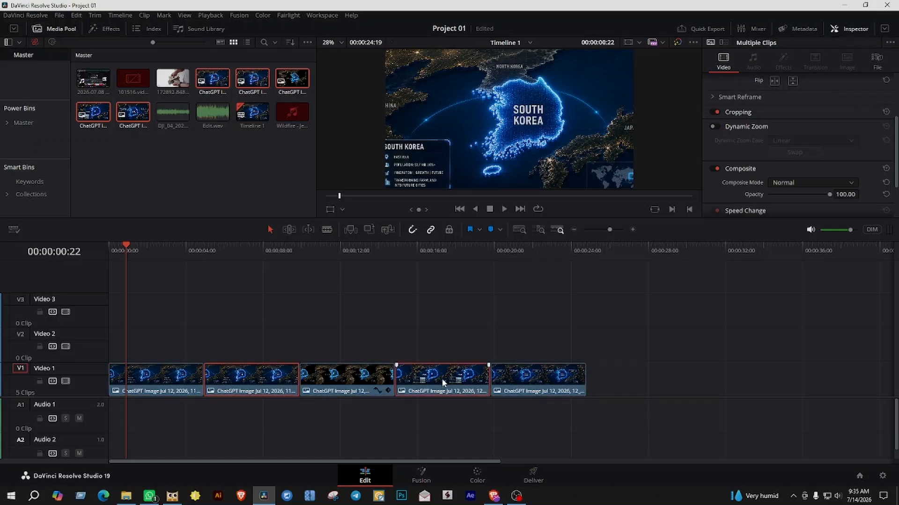
left_click(714, 126)
left_click(180, 344)
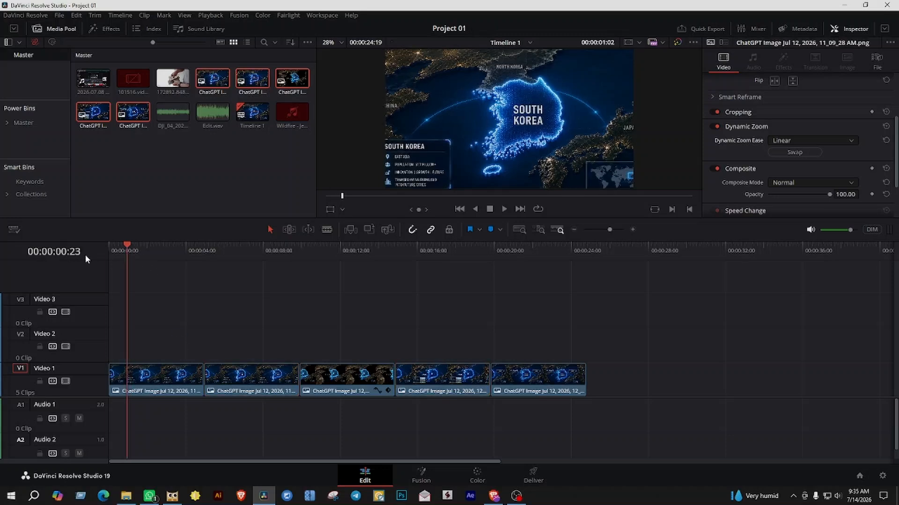
- Play the timeline from the first clip into the fourth to review the Dynamic Zoom on each image
key("Home")
key("space")
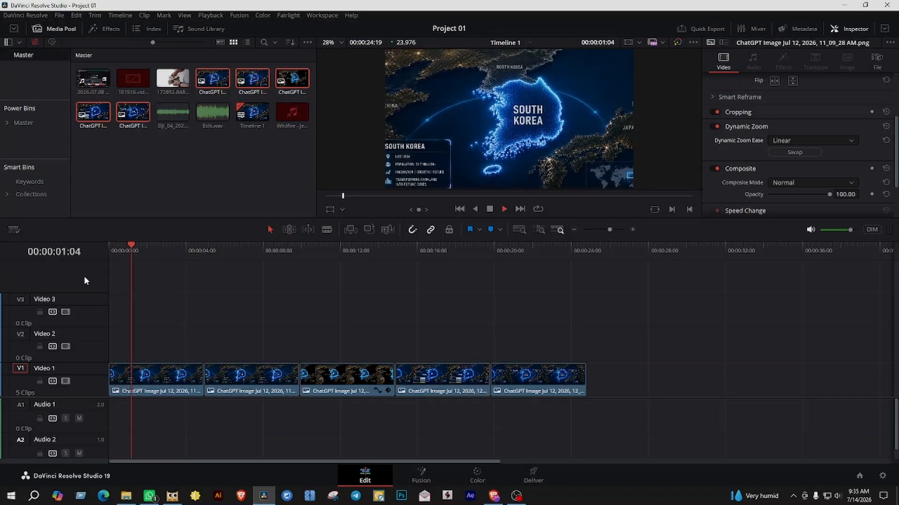
key("space")
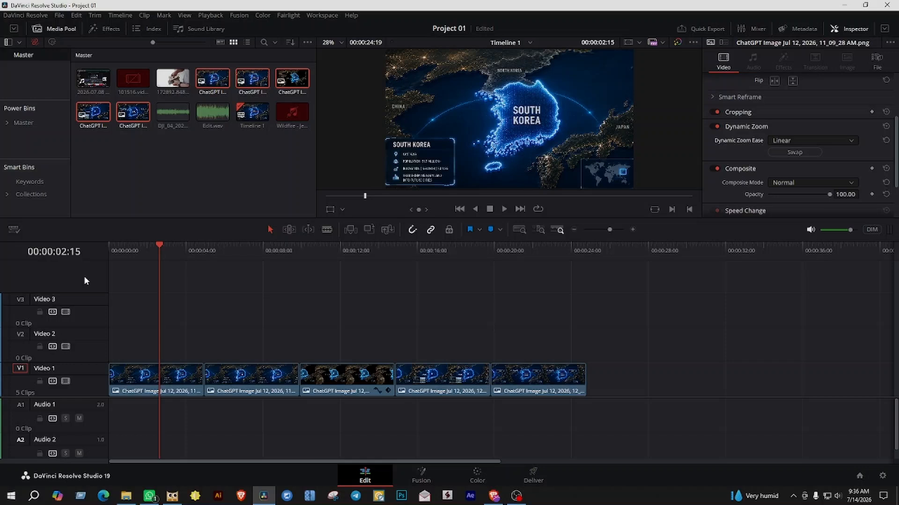
key("space")
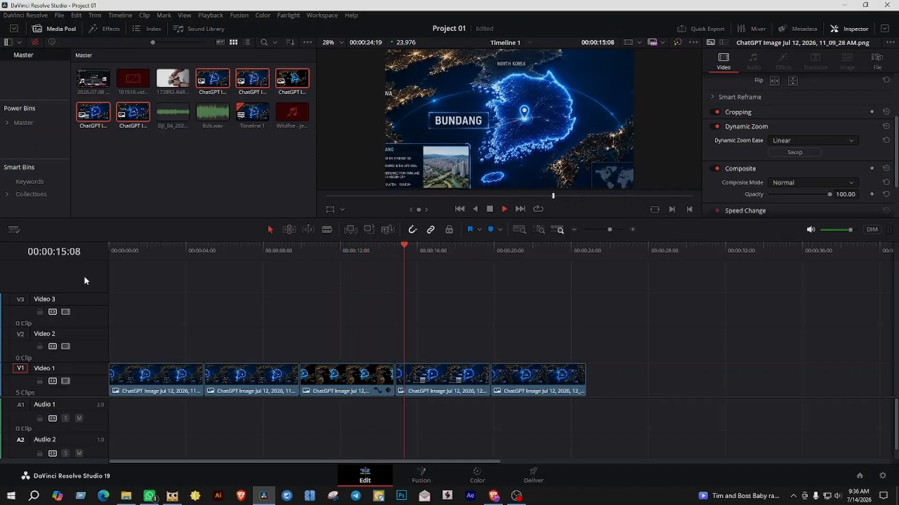
key("space")
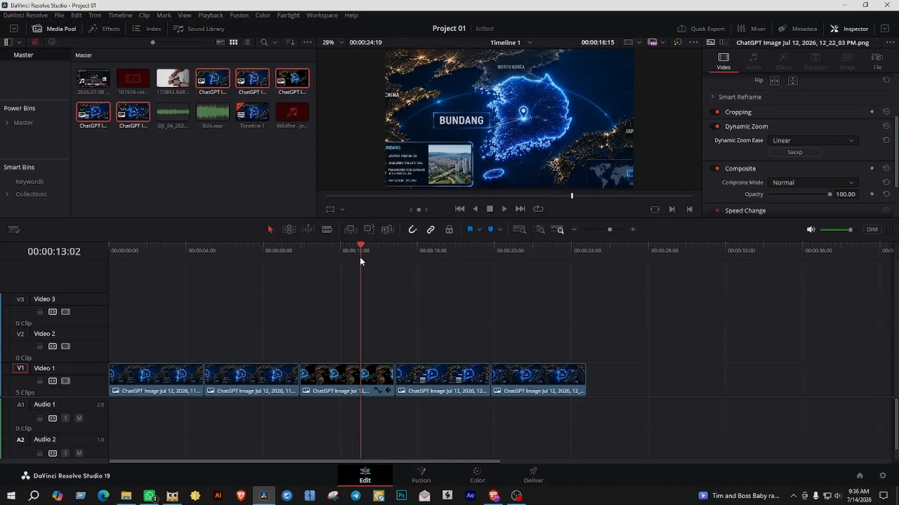
- Replay the third clip and select it to check its Dynamic Zoom direction
left_click(361, 257)
left_click(327, 251)
key("space")
left_click(358, 374)
left_click(268, 247)
key("space")
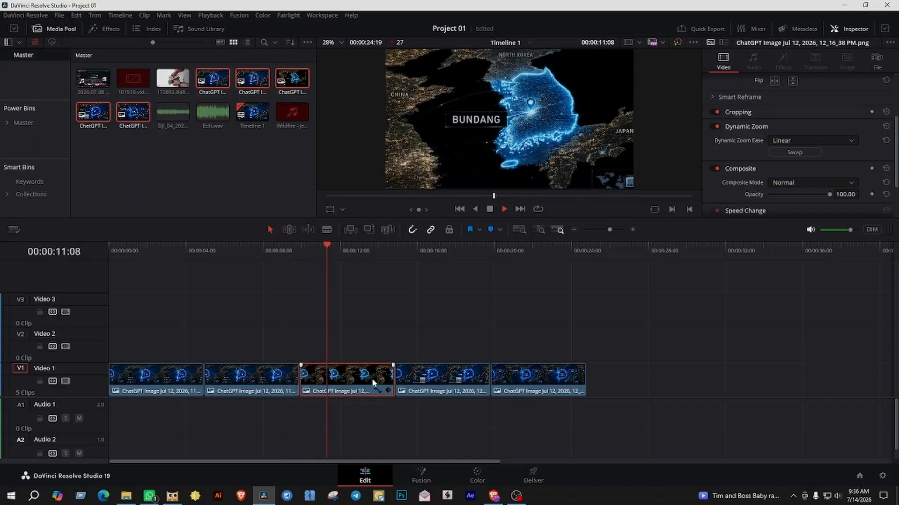
- Select the fourth clip, examine its Dynamic Zoom Swap option and play on through the fifth clip
left_click(428, 249)
key("space")
left_click(426, 380)
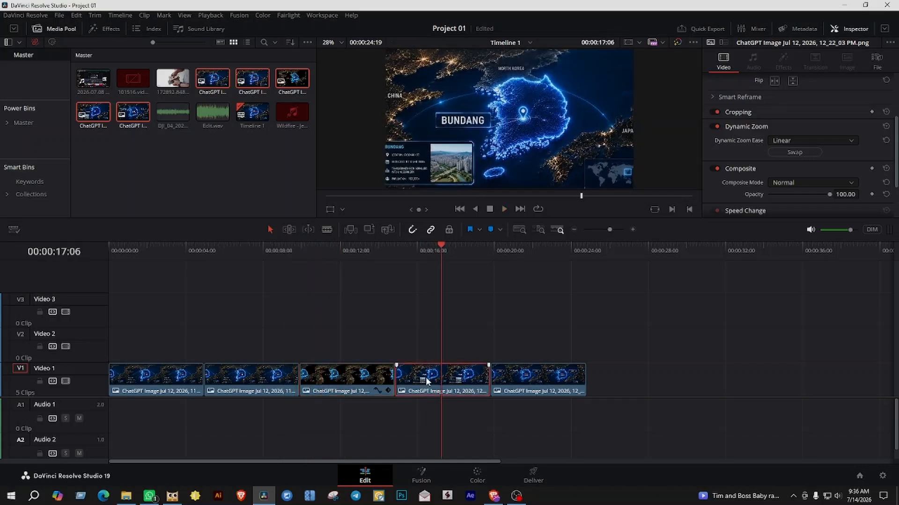
scroll(761, 164, "down", 1)
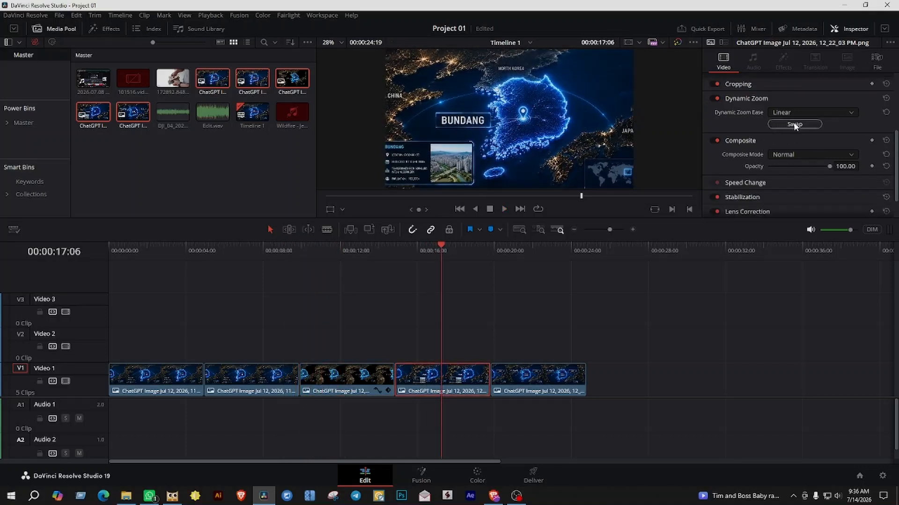
key("space")
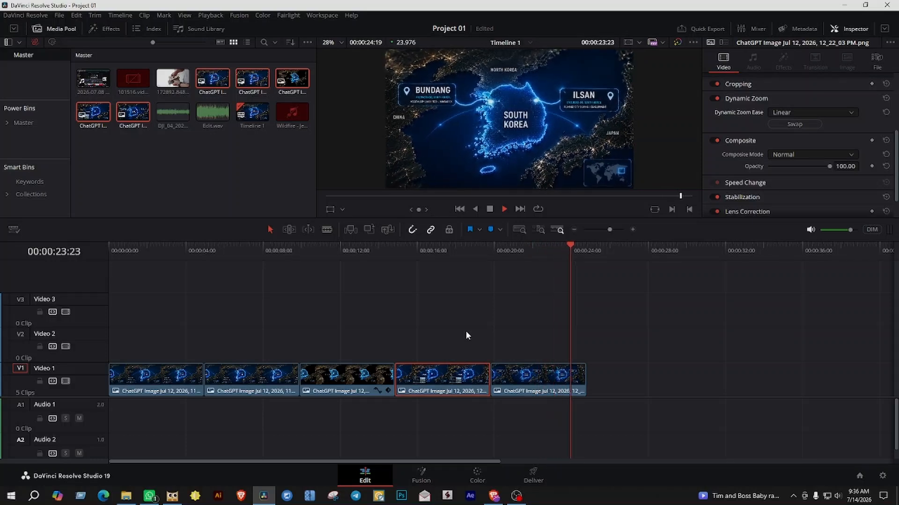
- Shorten the first clip to about 4 s and the second to about 3 s, and extend the third clip's start to meet the second
left_click_drag(140, 252, 86, 260)
left_click(196, 377)
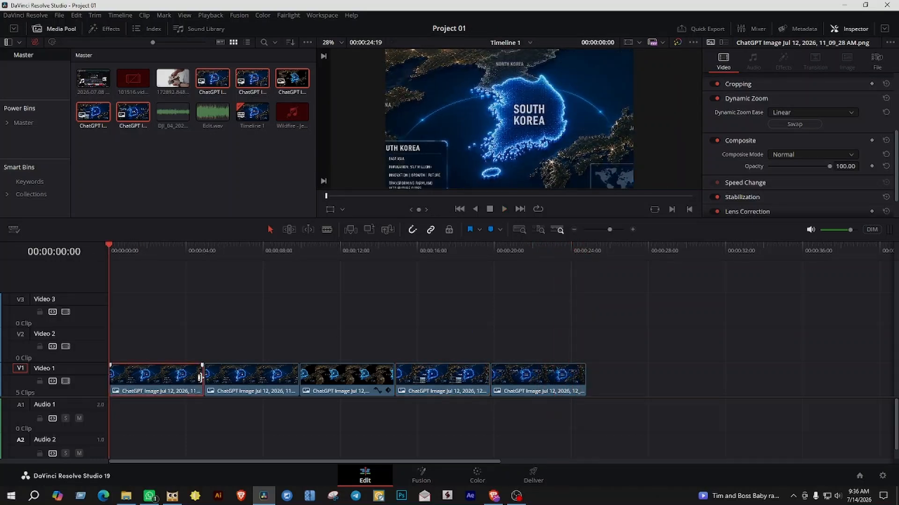
mouse_move(199, 377)
left_mouse_down()
mouse_move(182, 377)
mouse_move(237, 377)
mouse_move(209, 376)
left_mouse_up()
left_click(244, 379)
left_click(298, 376)
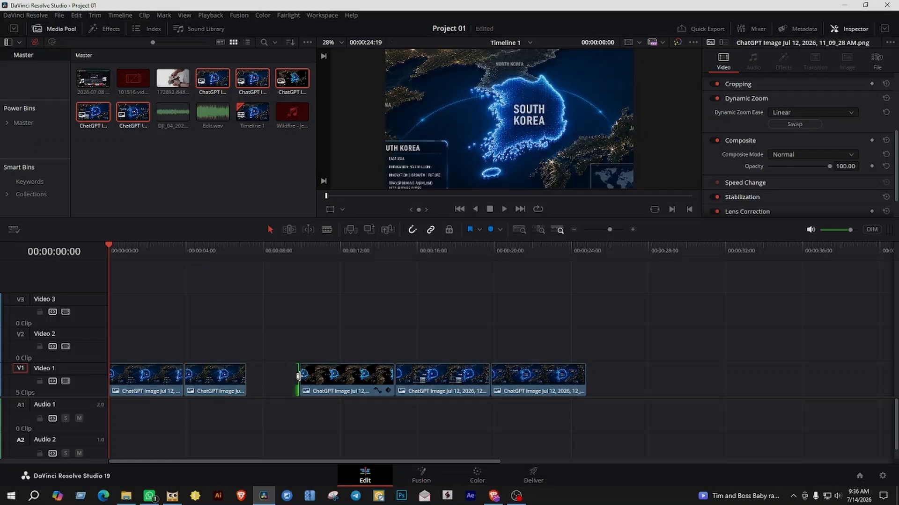
left_click_drag(299, 376, 258, 377)
- Play the retimed timeline from the start into the third clip to compare zoom speed across clip lengths
key("space")
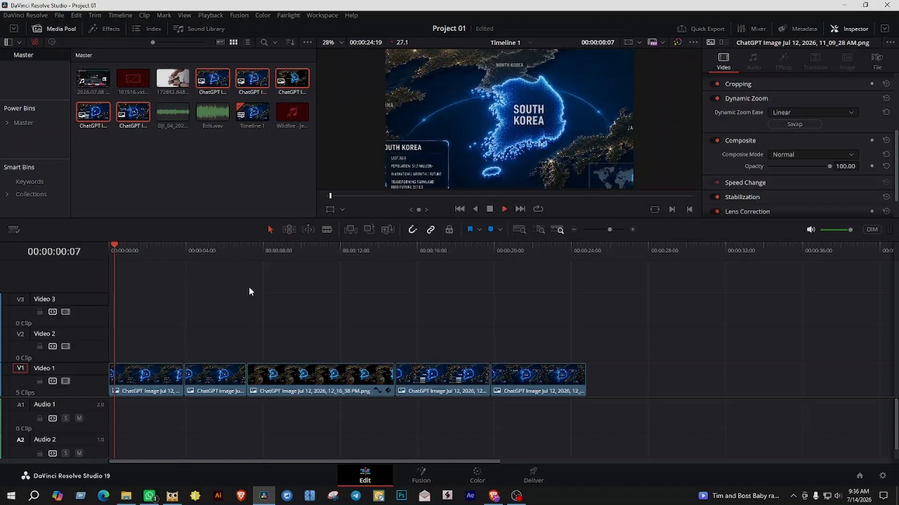
left_click(251, 261)
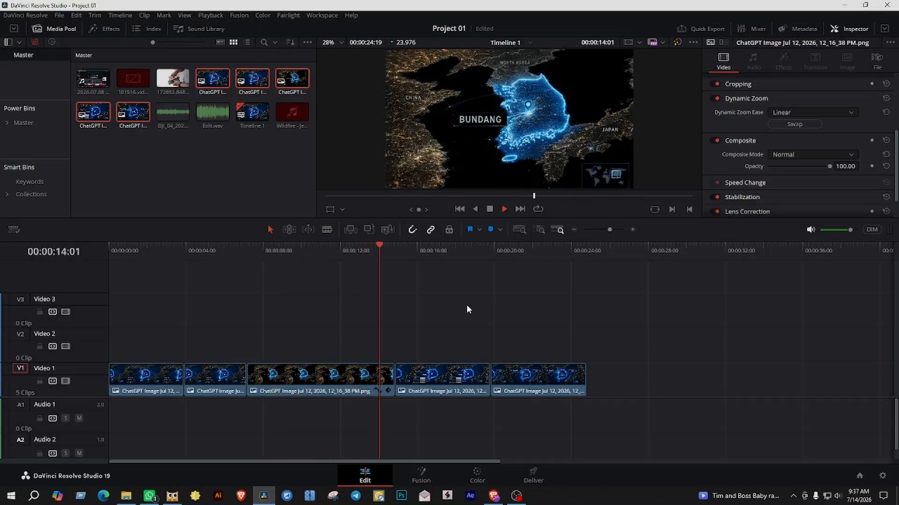
key("space")
left_click(516, 496)
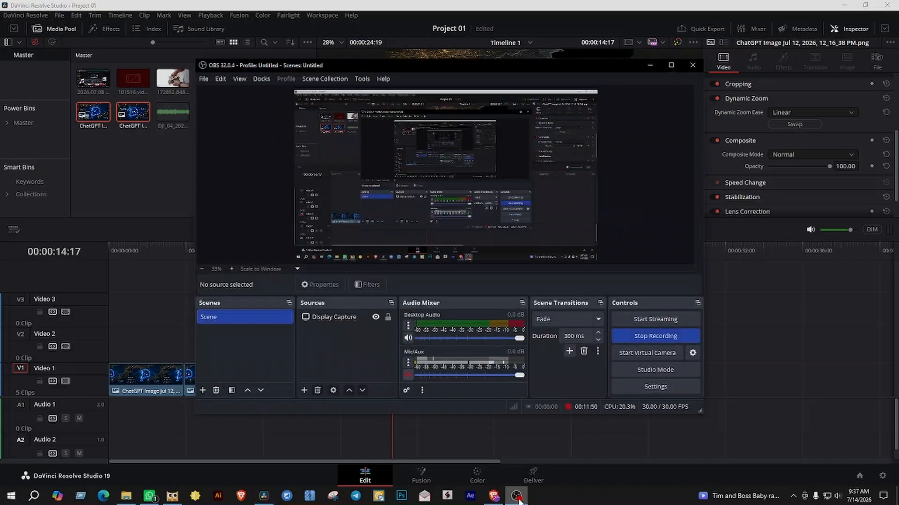
left_click(517, 496)
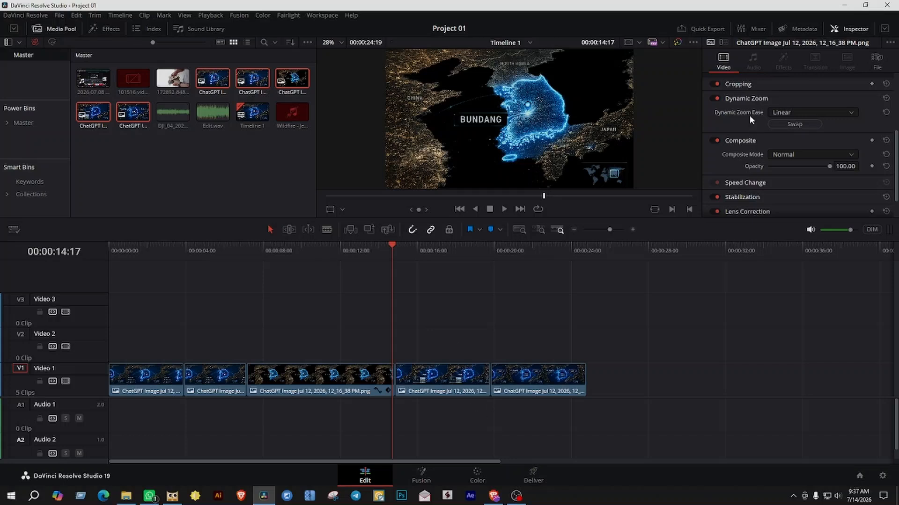
scroll(828, 126, "up", 5)
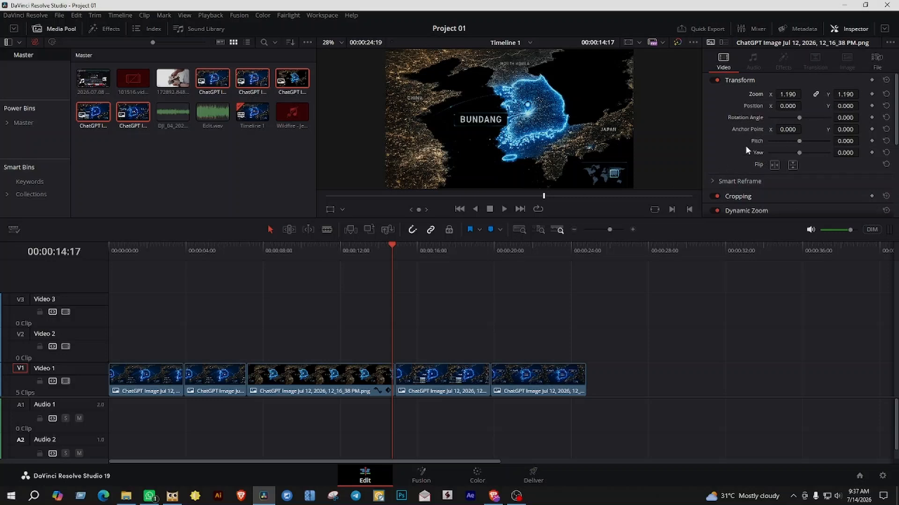
- Switch to the web browser and show the Techglow YouTube channel page
left_click(494, 496)
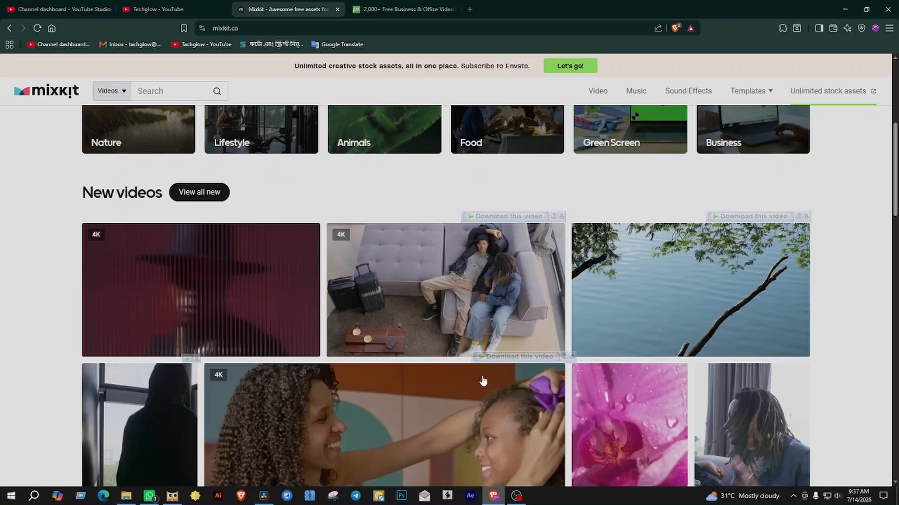
left_click(155, 10)
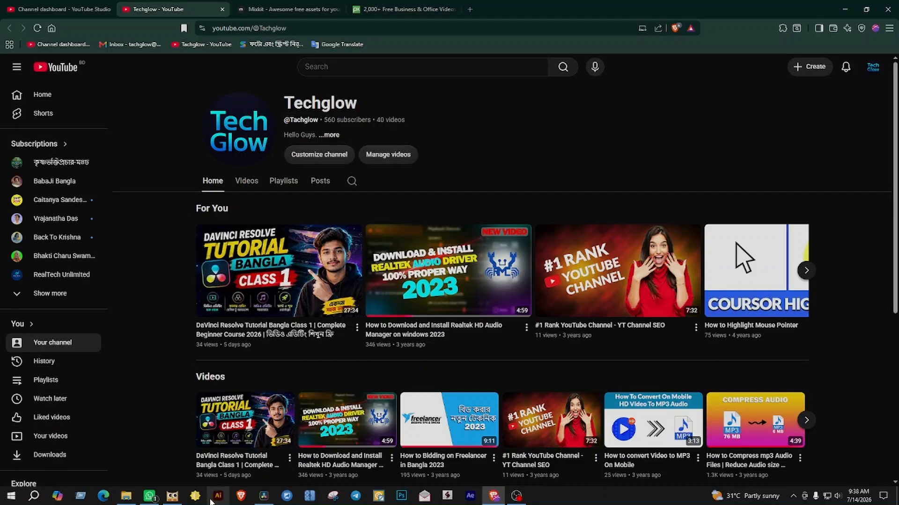
- Return to DaVinci Resolve, show the Effects library with its Titles, and switch back to the YouTube channel page in the browser
left_click(265, 497)
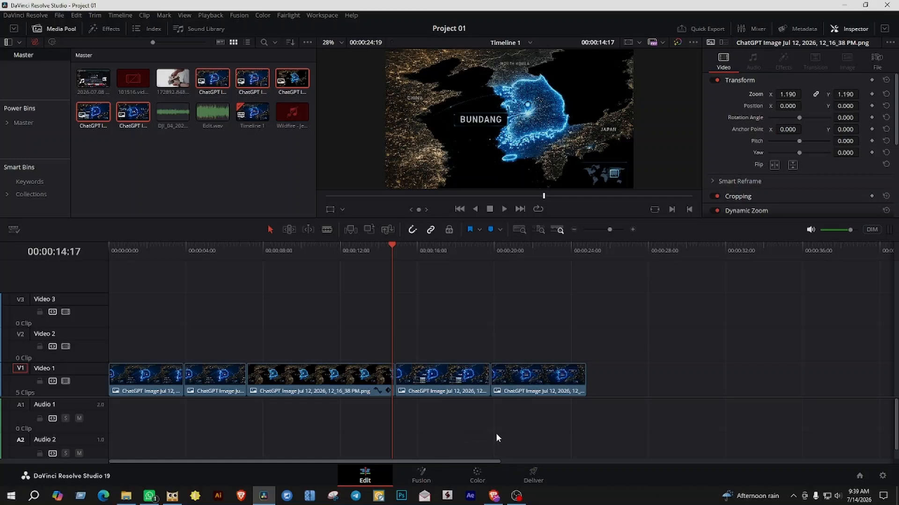
left_click(115, 28)
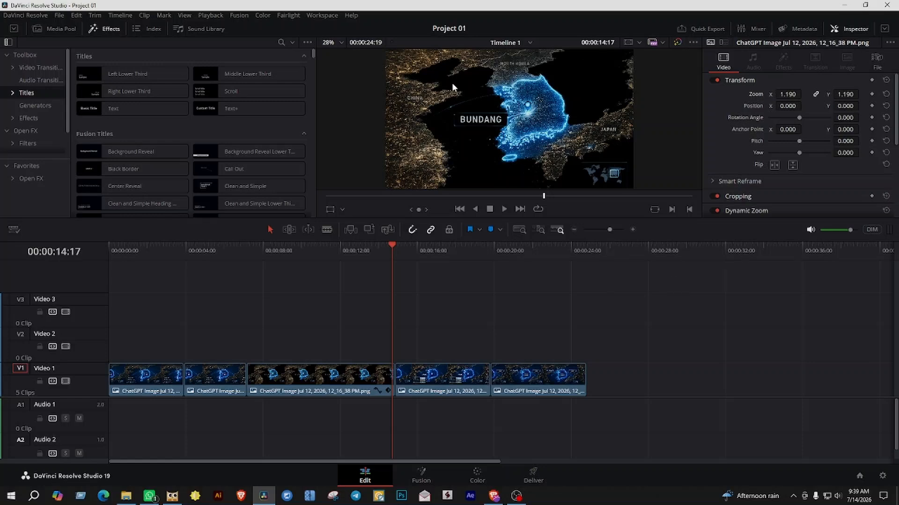
left_click(503, 497)
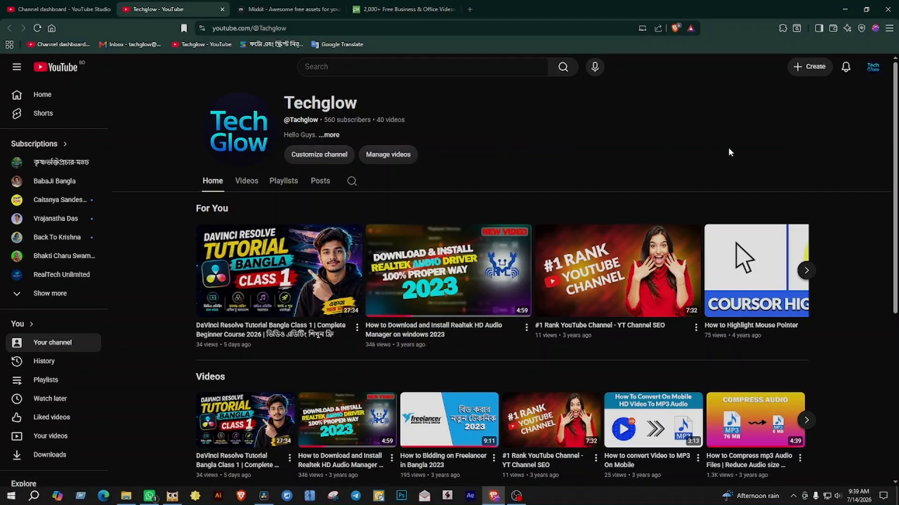